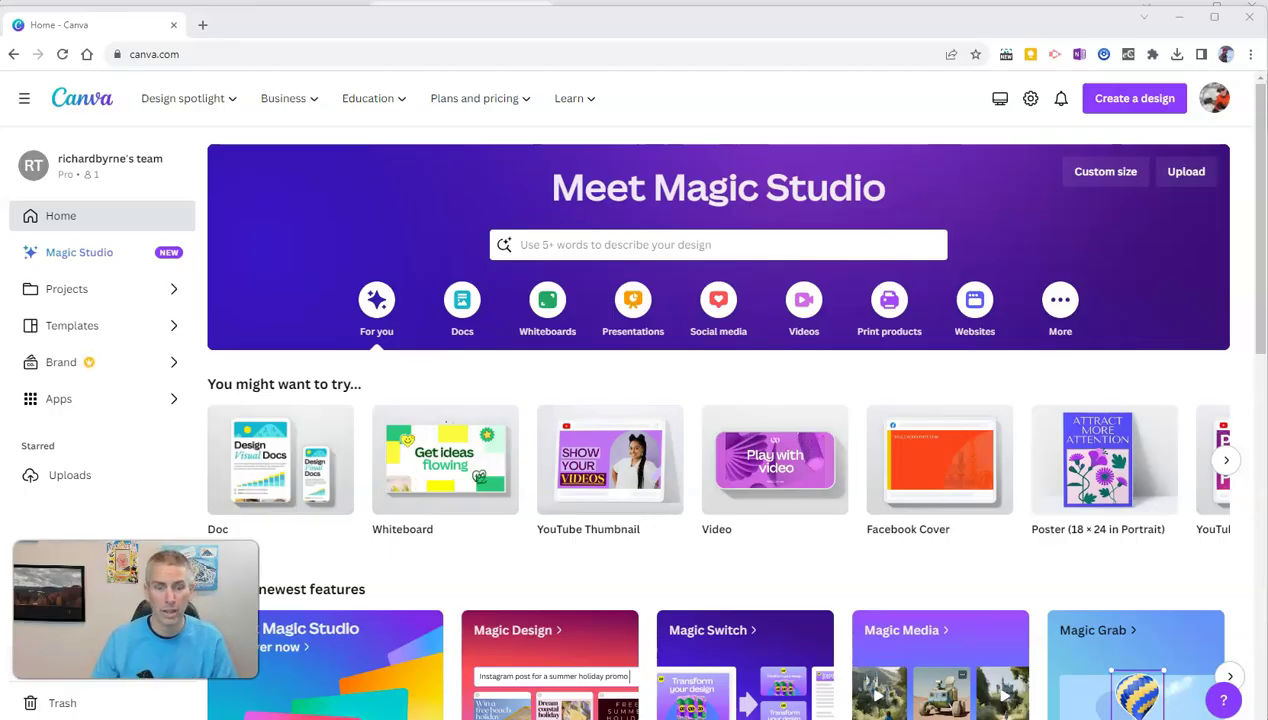
Step: Search Canva templates for 'comic strip' and pick the matching suggestion
left_click(778, 237)
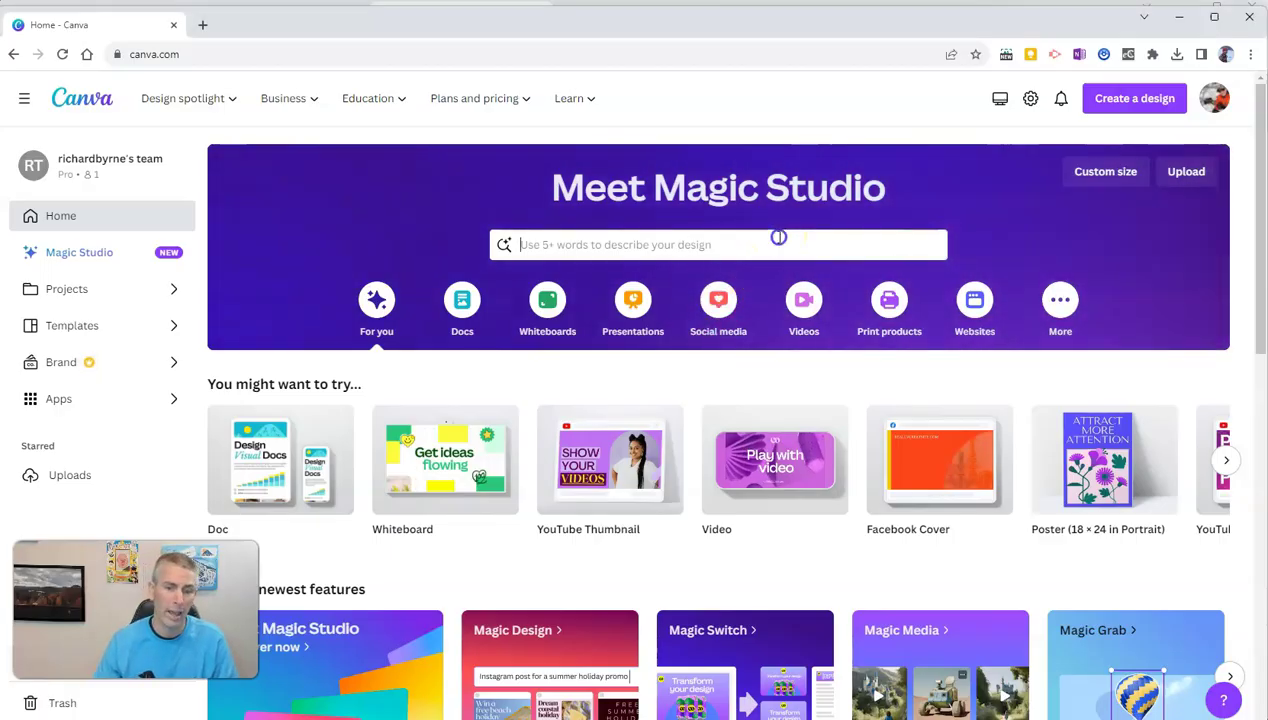
type("comic")
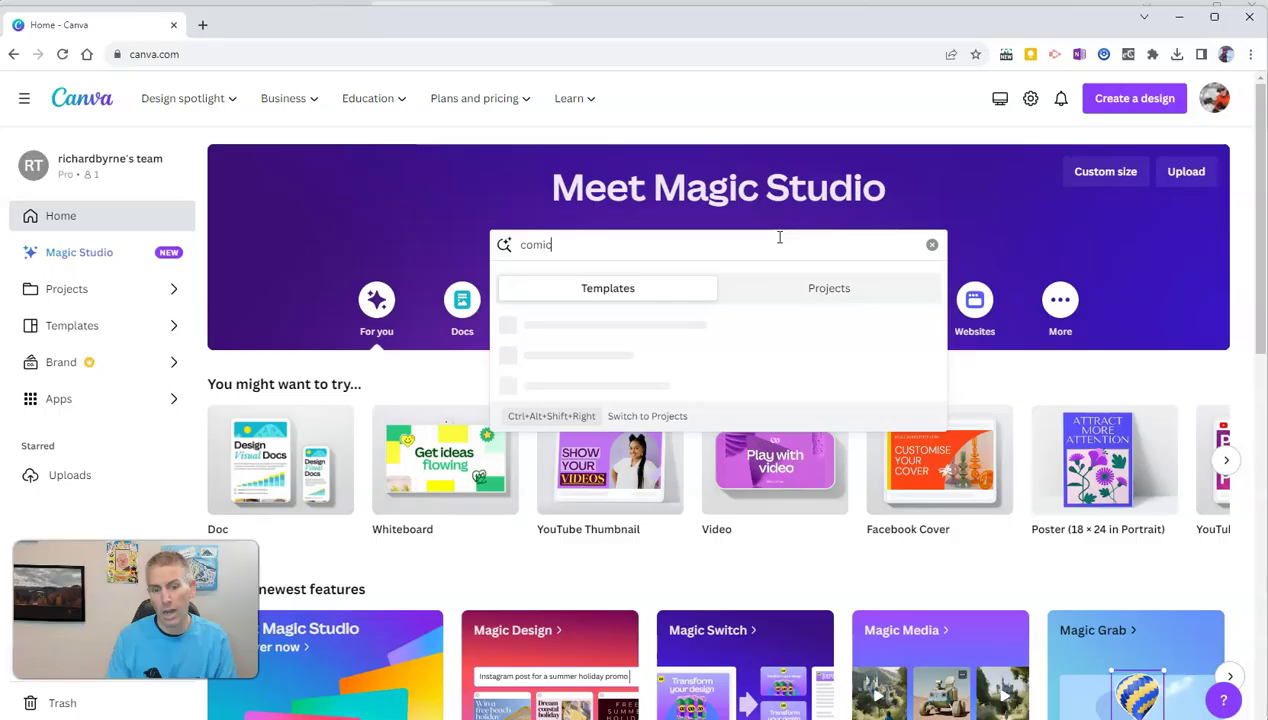
type(" strip")
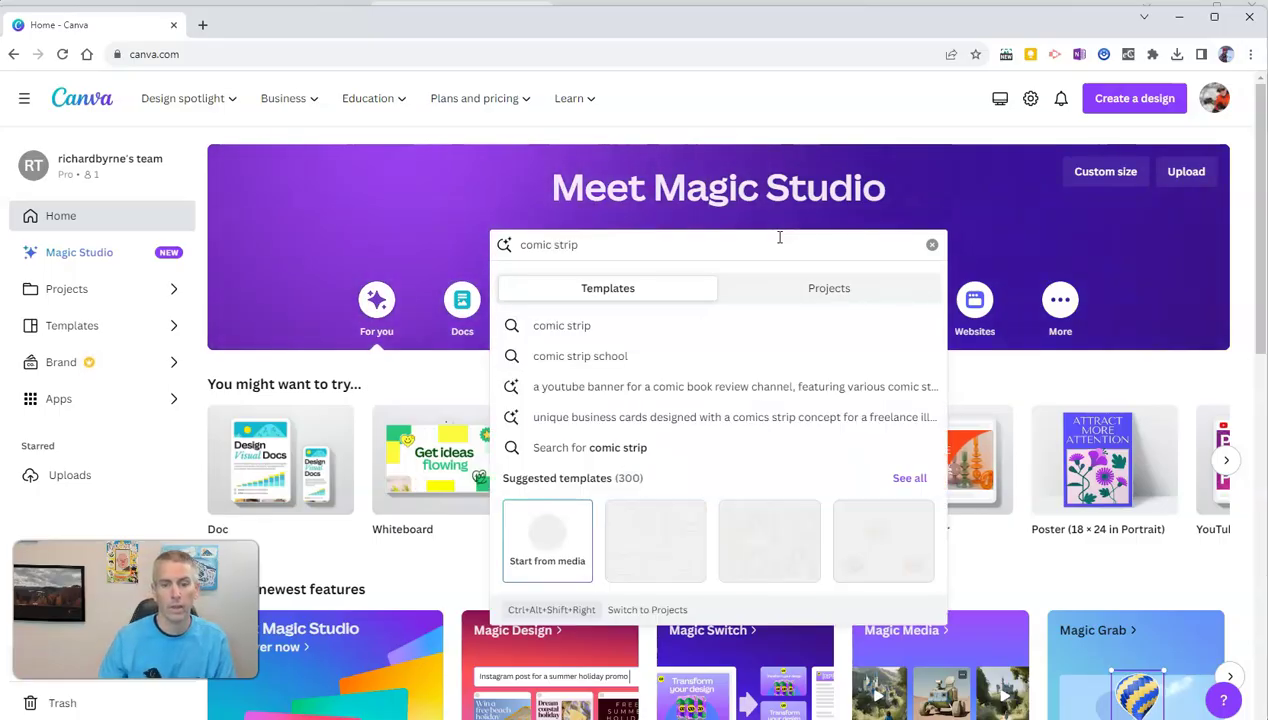
left_click(568, 327)
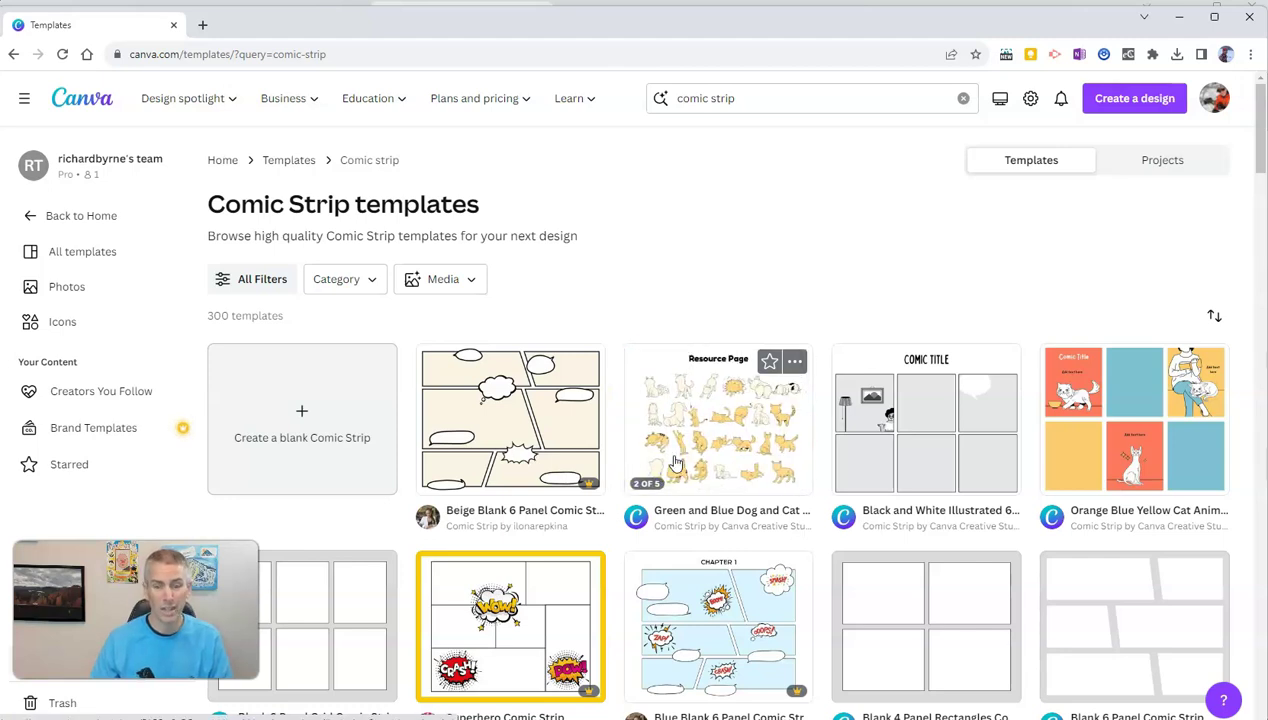
mouse_move(926, 625)
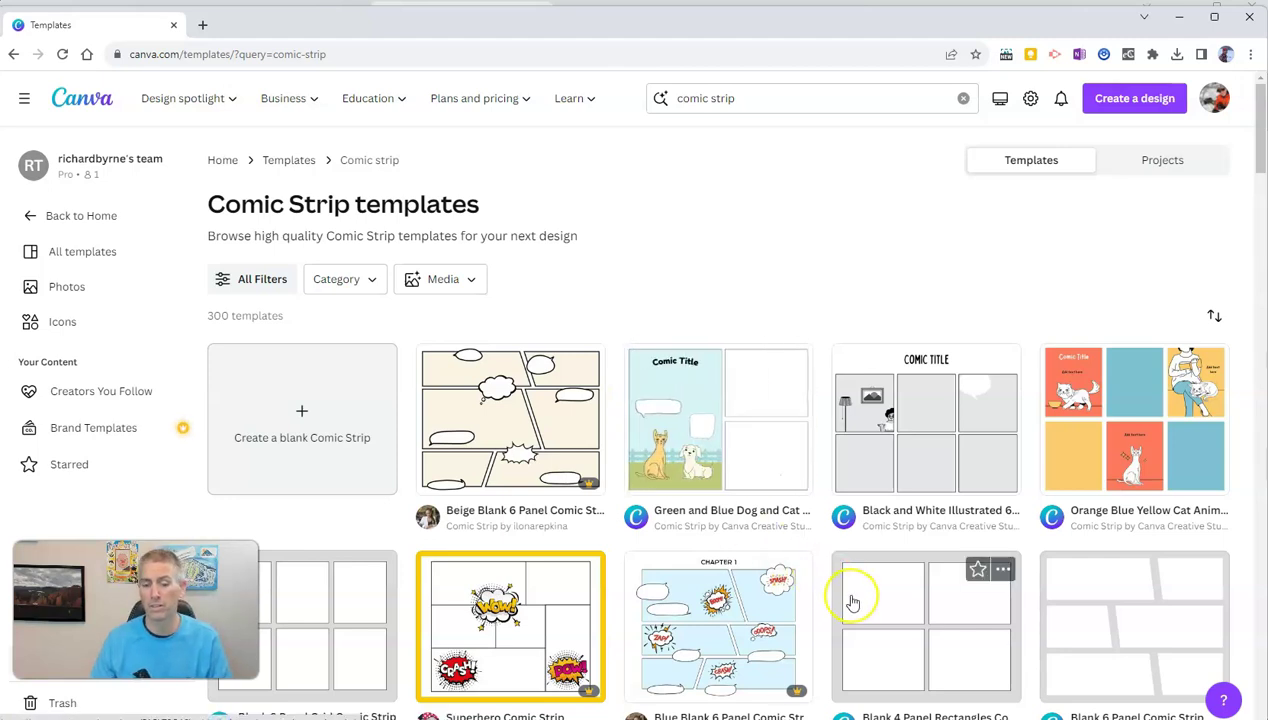
scroll(852, 602, "down", 2)
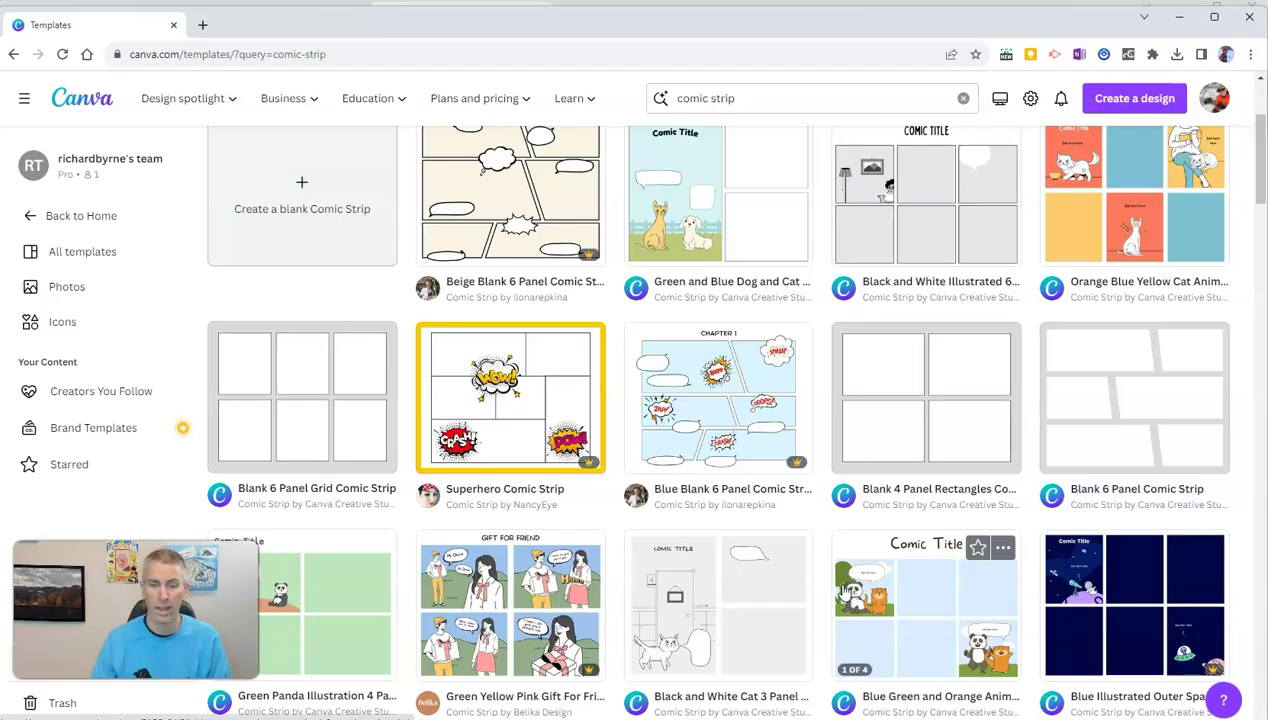
scroll(845, 594, "up", 2)
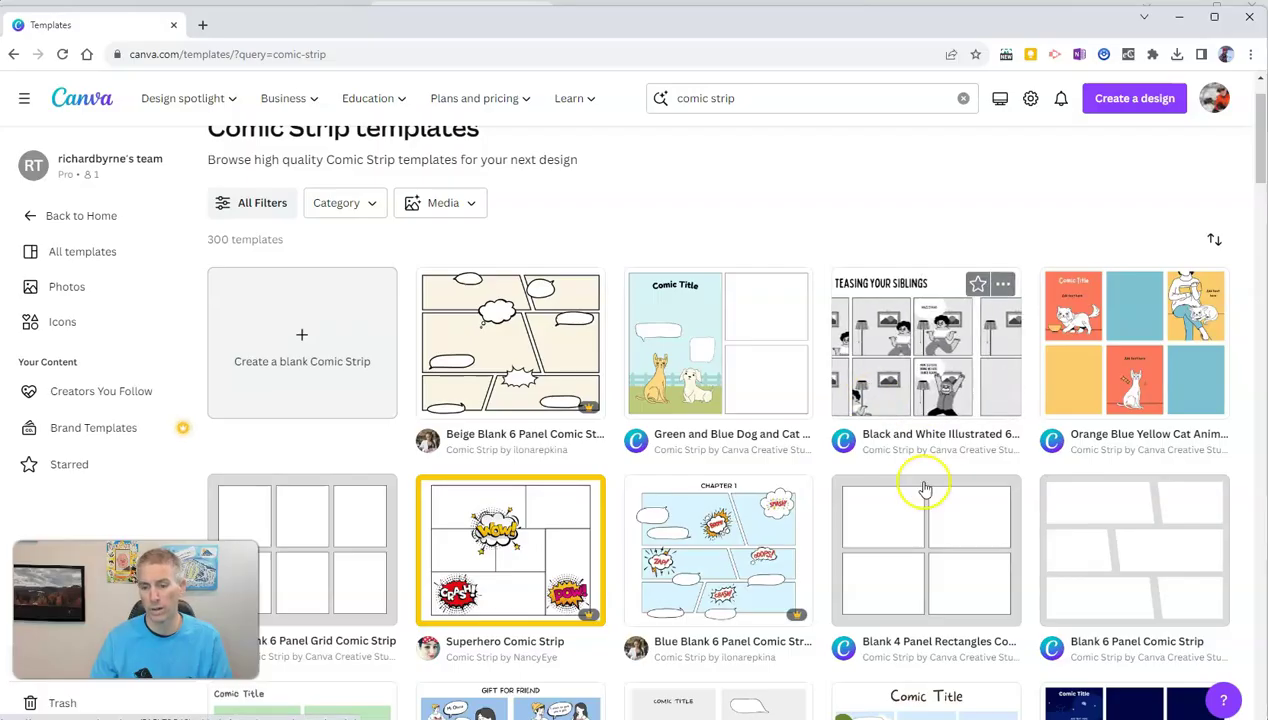
mouse_move(926, 195)
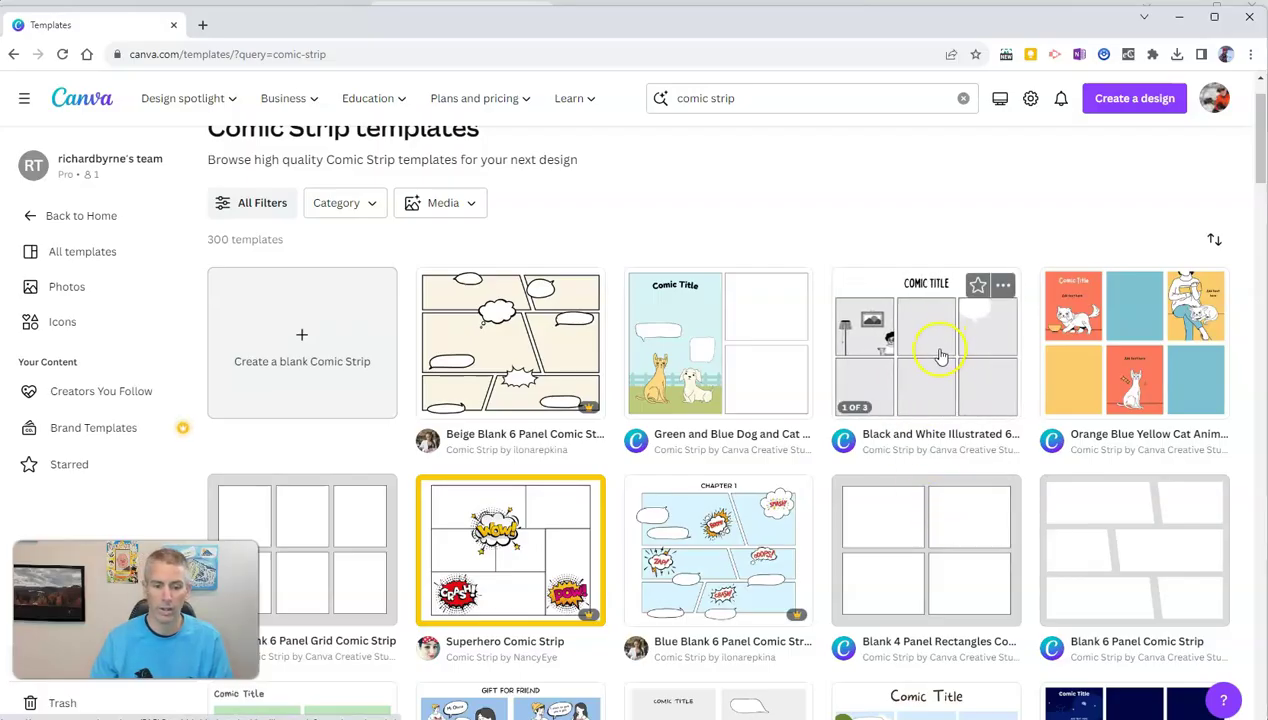
scroll(928, 417, "down", 2)
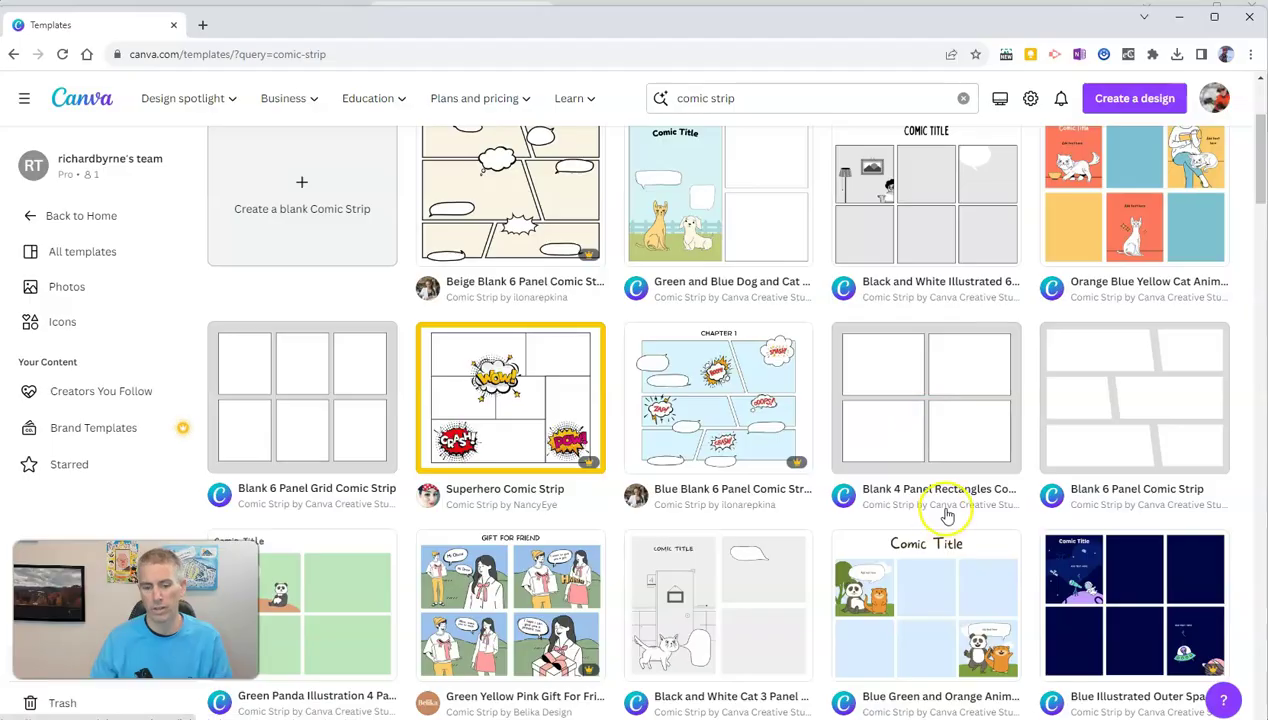
scroll(946, 515, "down", 1)
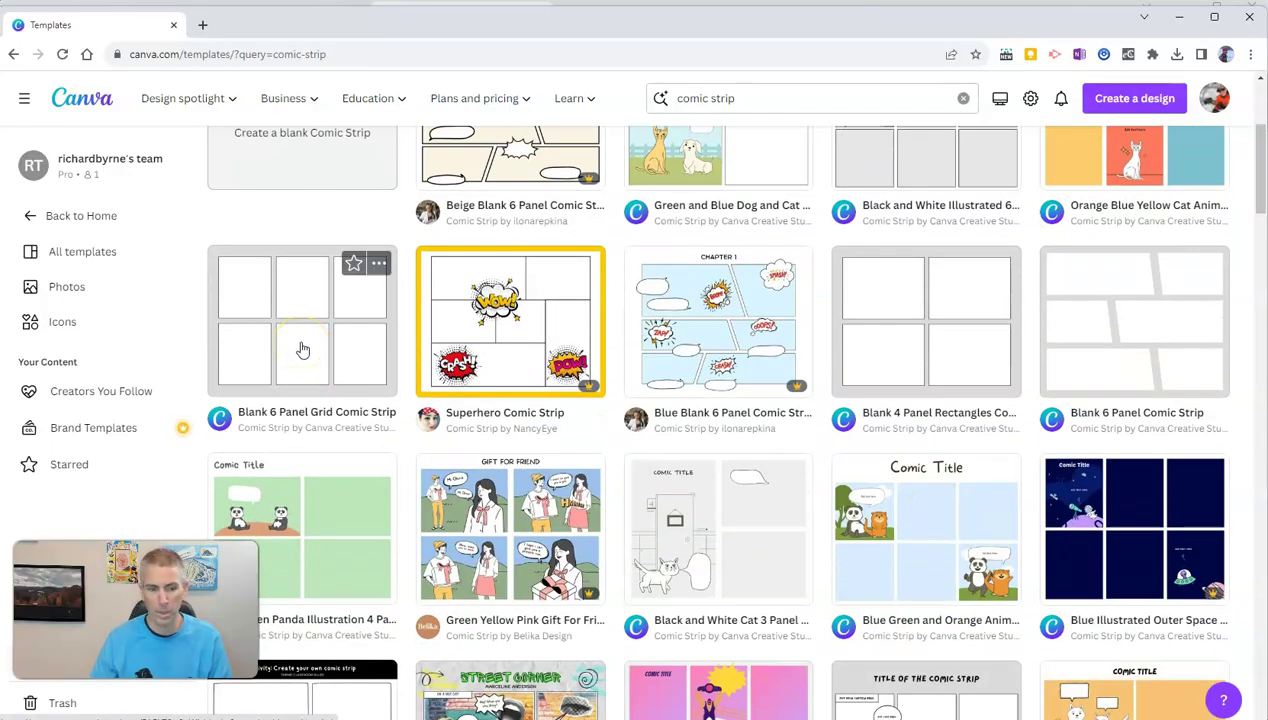
scroll(950, 310, "up", 2)
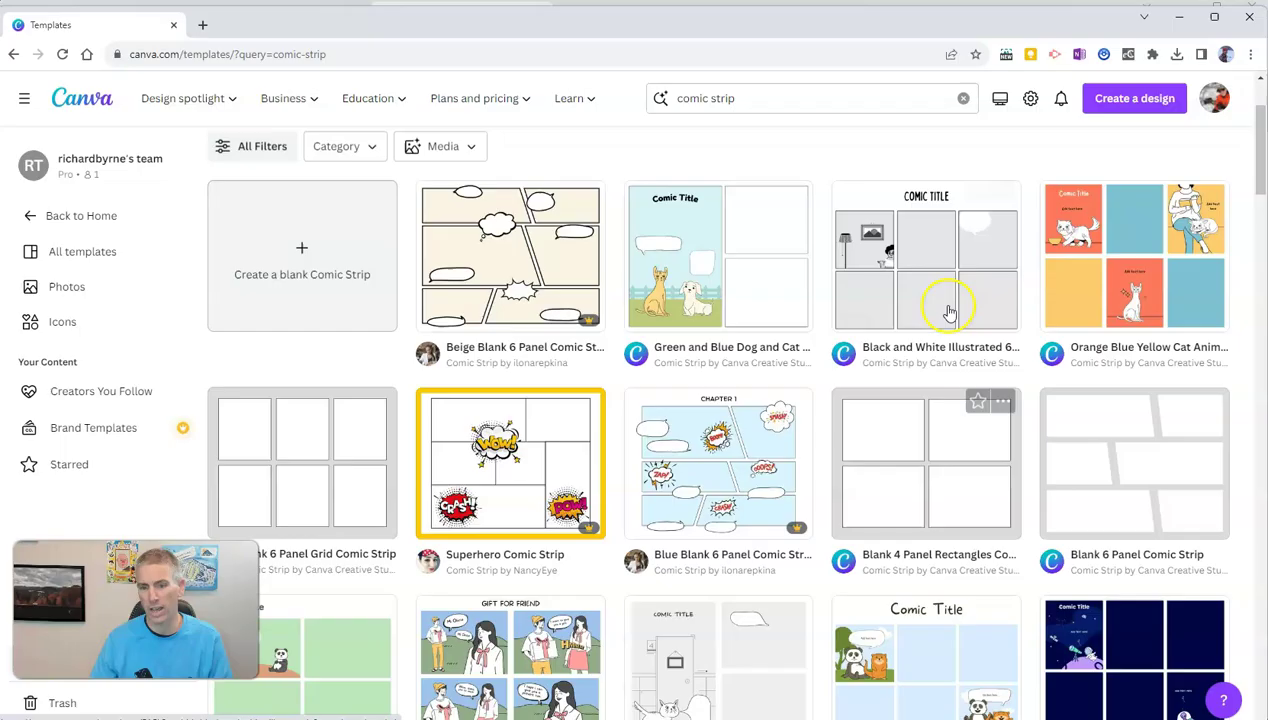
scroll(948, 337, "down", 2)
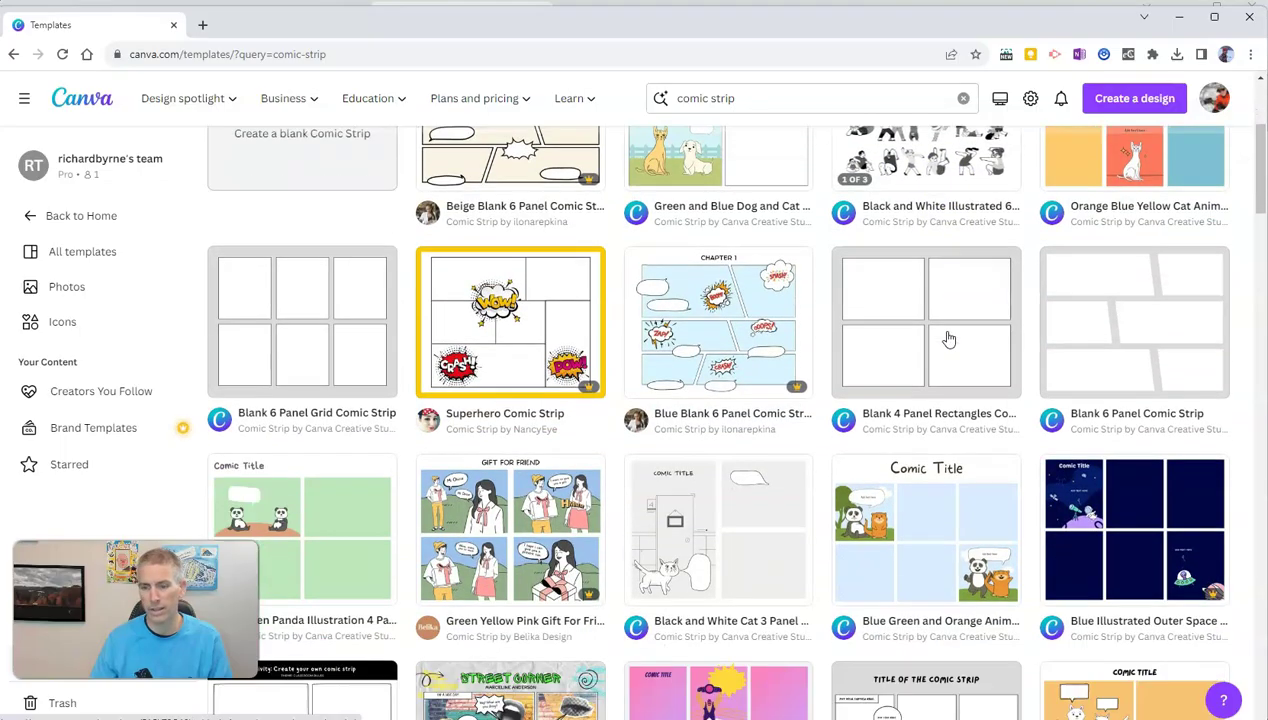
scroll(900, 400, "down", 2)
scroll(876, 445, "down", 1)
mouse_move(926, 508)
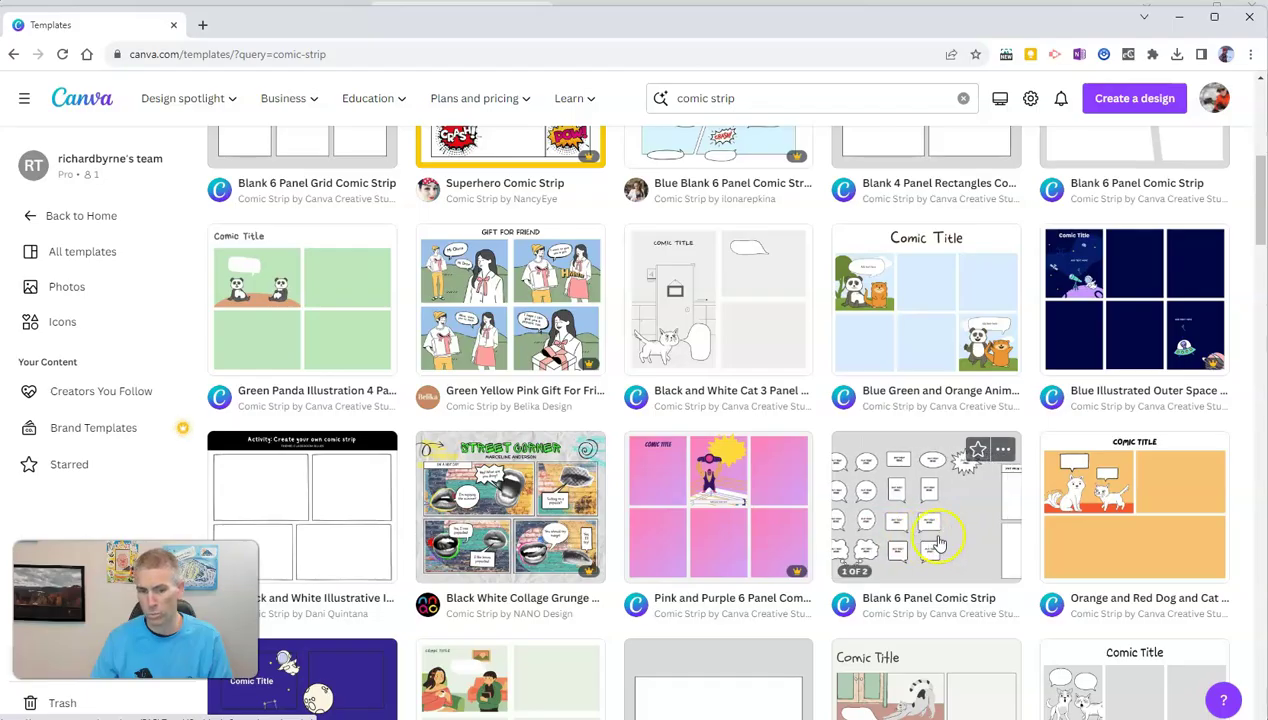
scroll(940, 543, "up", 2)
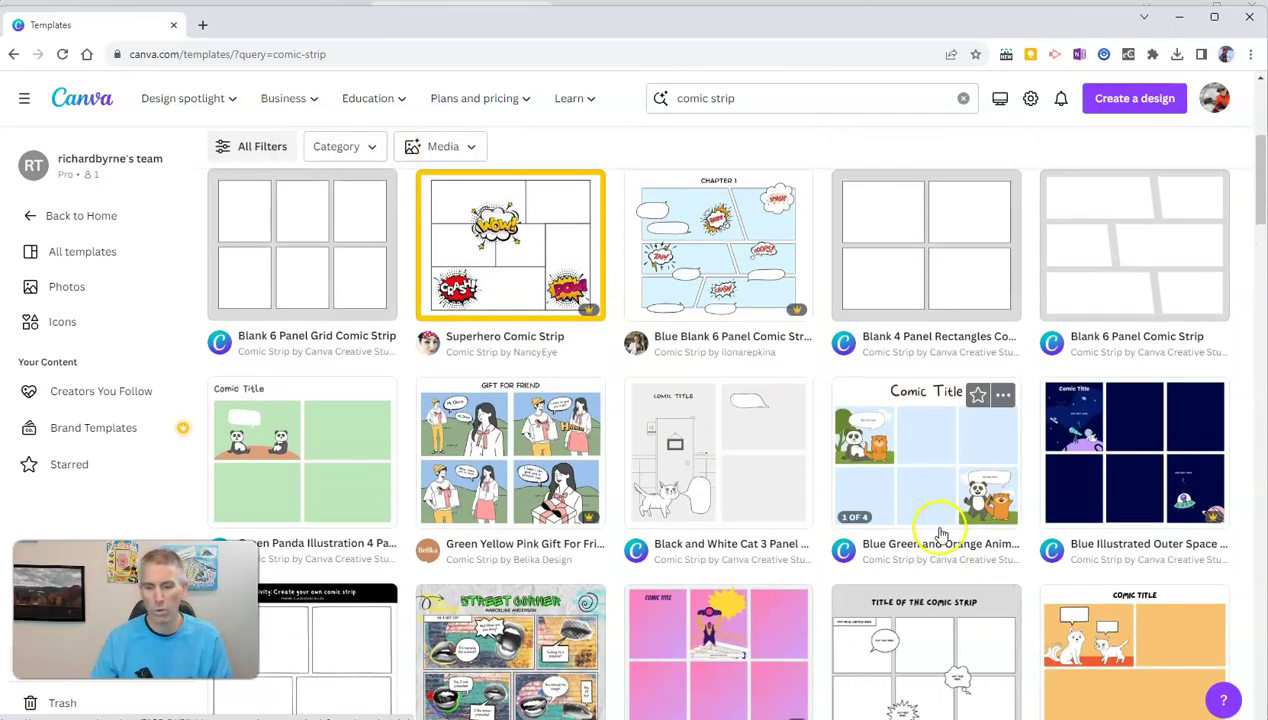
scroll(945, 542, "up", 2)
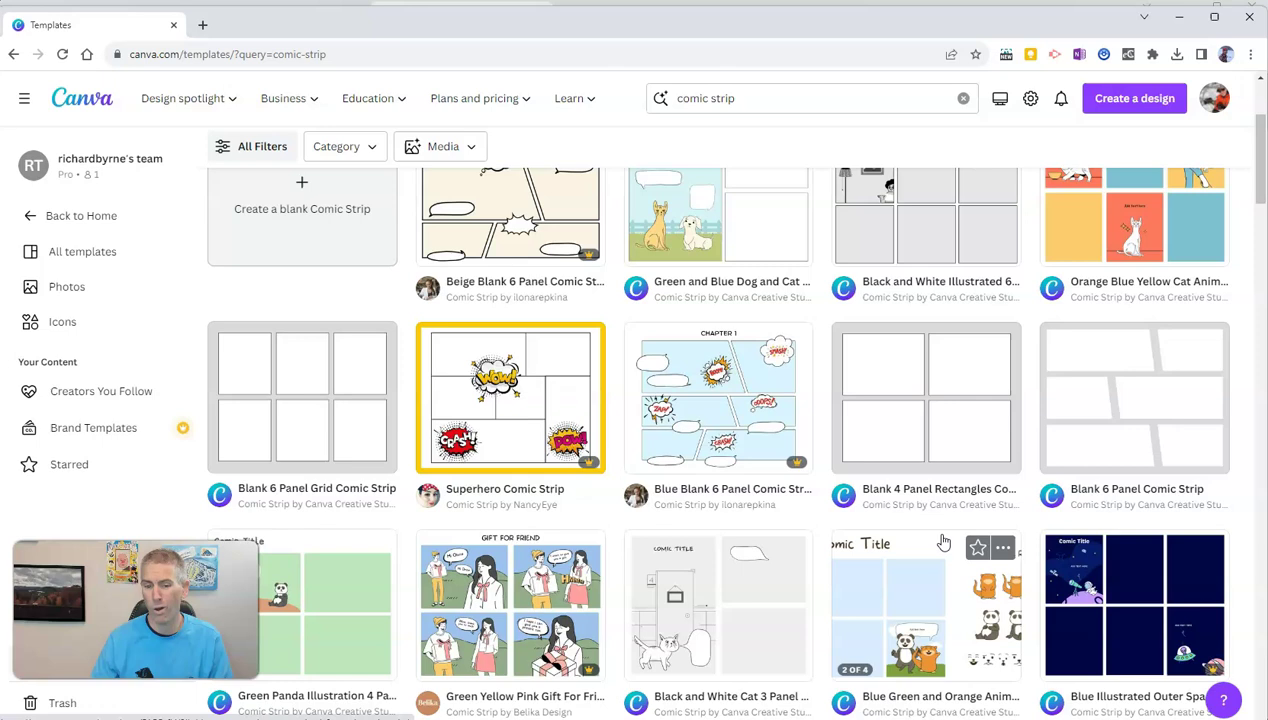
scroll(945, 545, "up", 1)
scroll(943, 552, "up", 1)
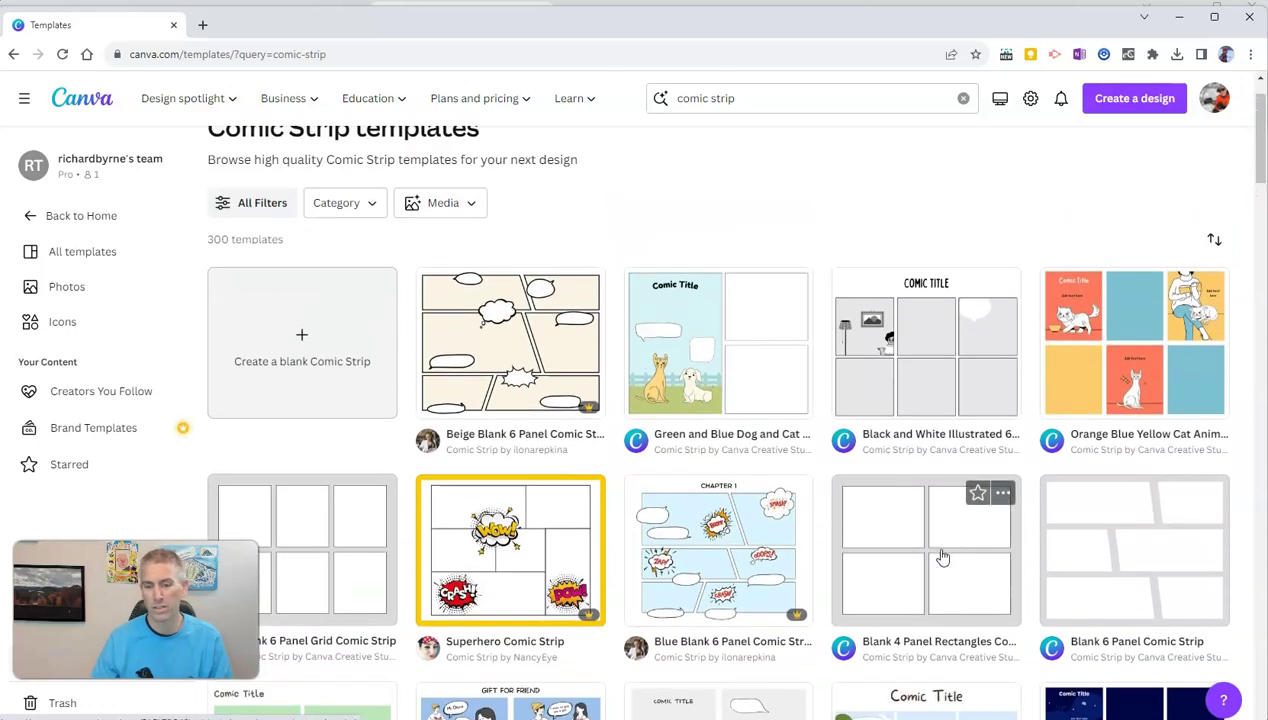
scroll(941, 557, "down", 1)
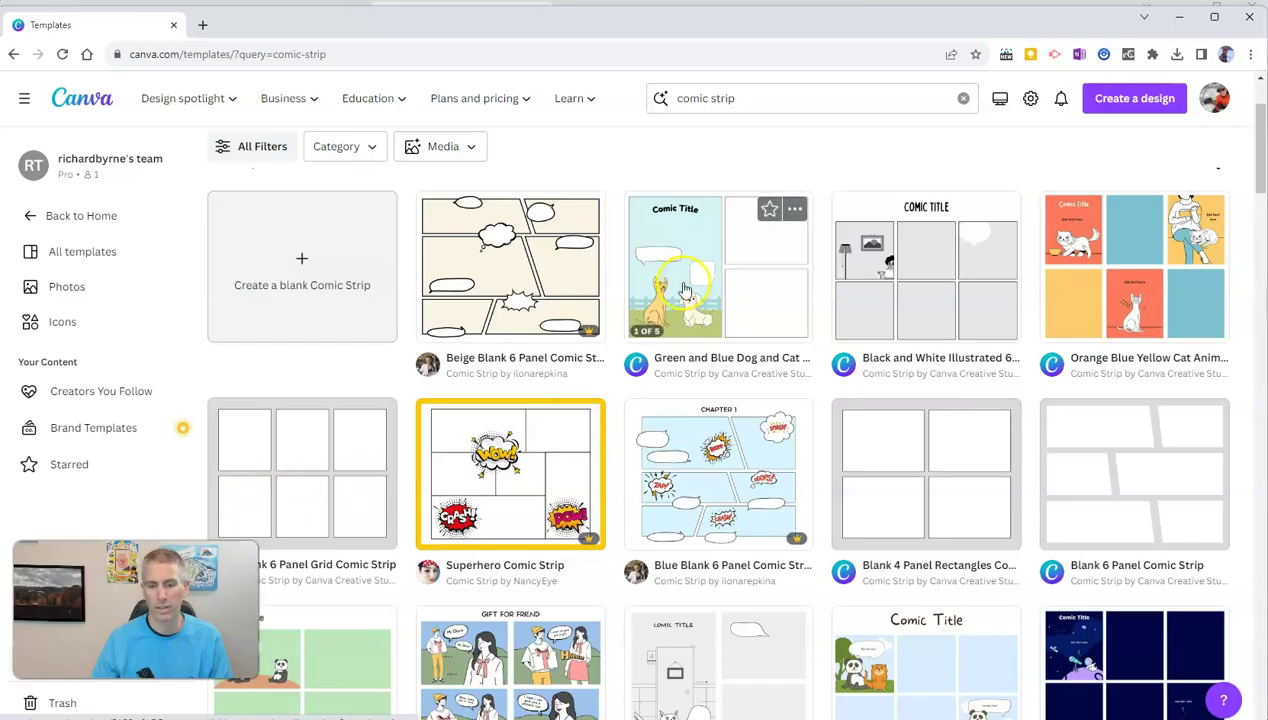
Step: Customize the Black and White Illustrated 6 Panel Comic Strip template
left_click(901, 301)
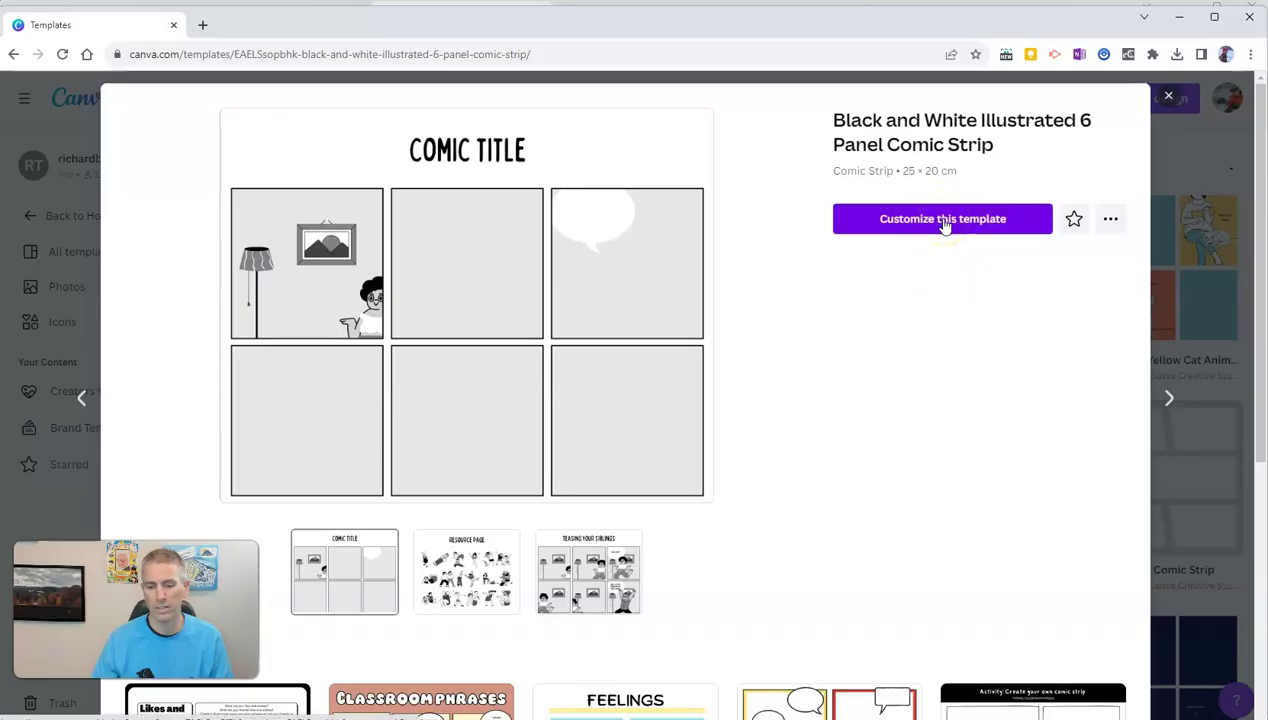
left_click(944, 222)
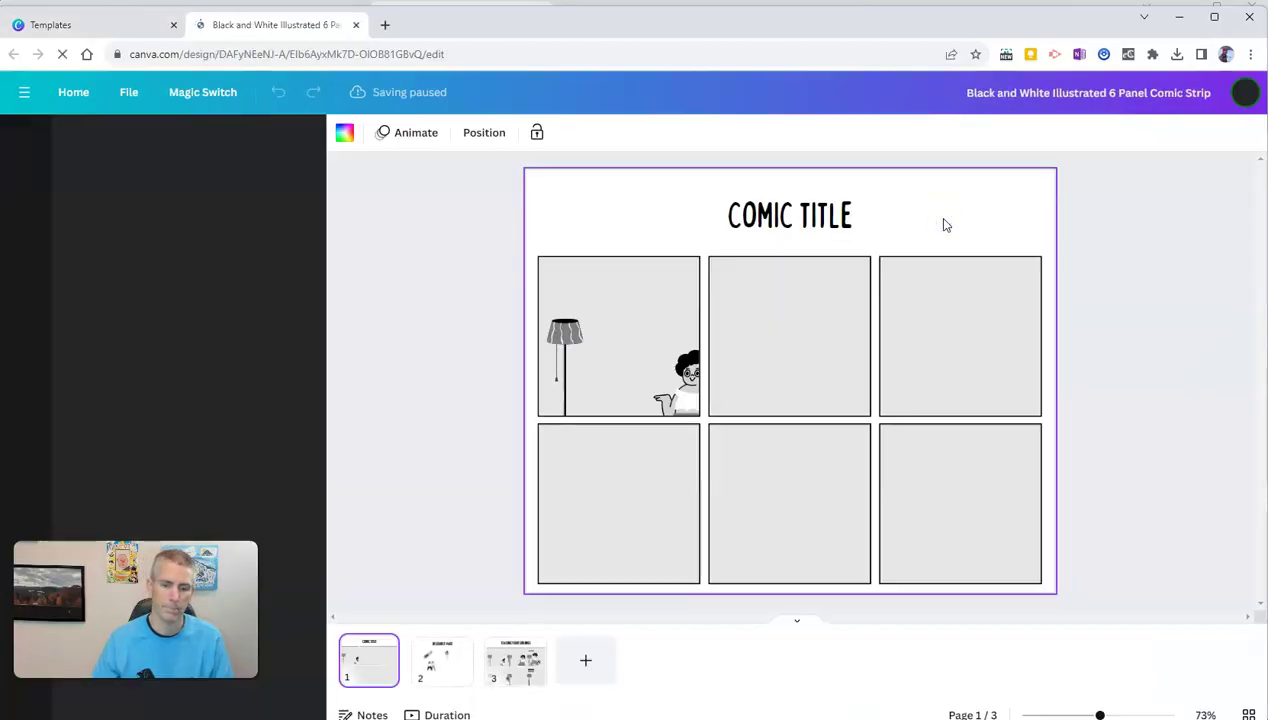
Step: Preview the Resource Page and Teasing Your Siblings pages, then return to the Comic Title page
left_click(452, 673)
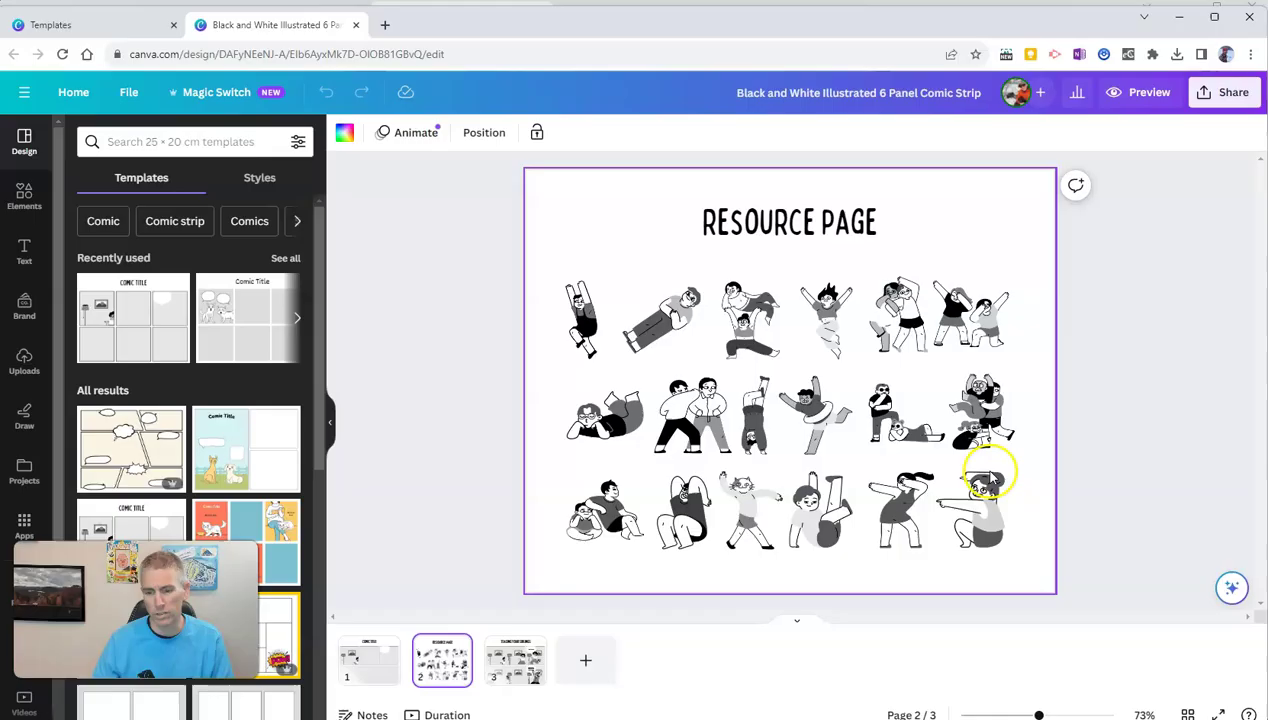
left_click(512, 662)
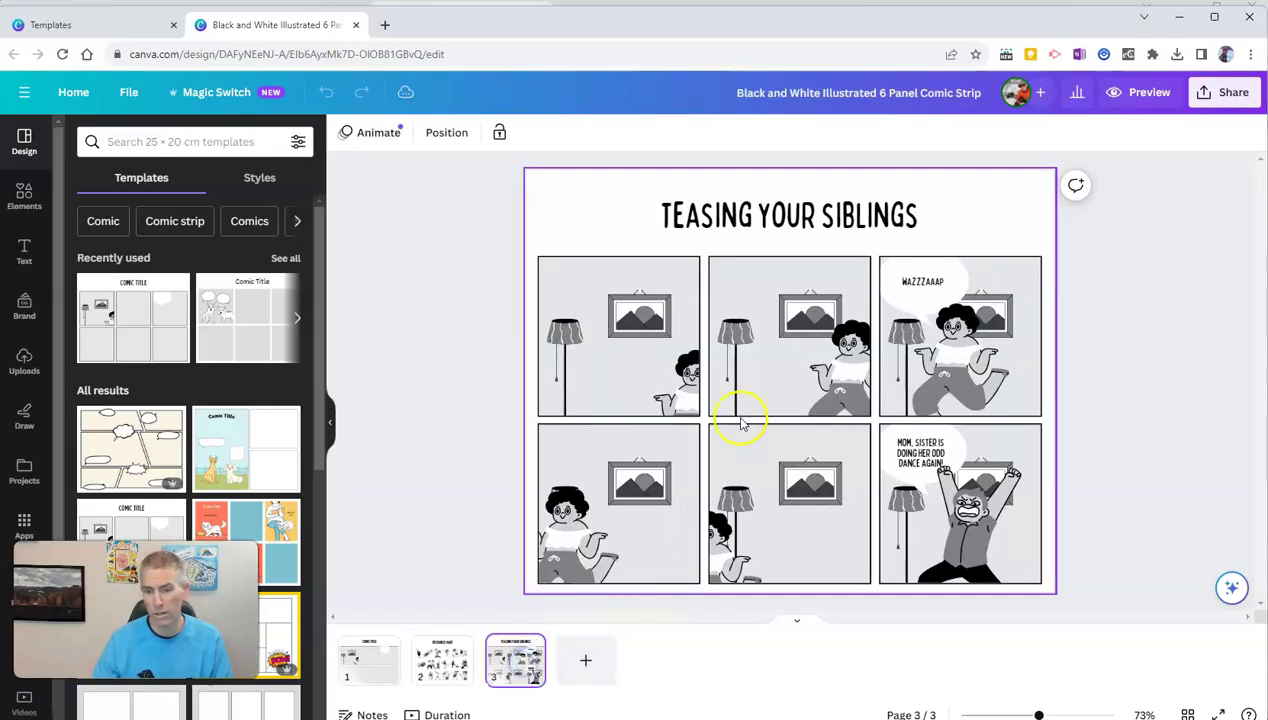
left_click(379, 666)
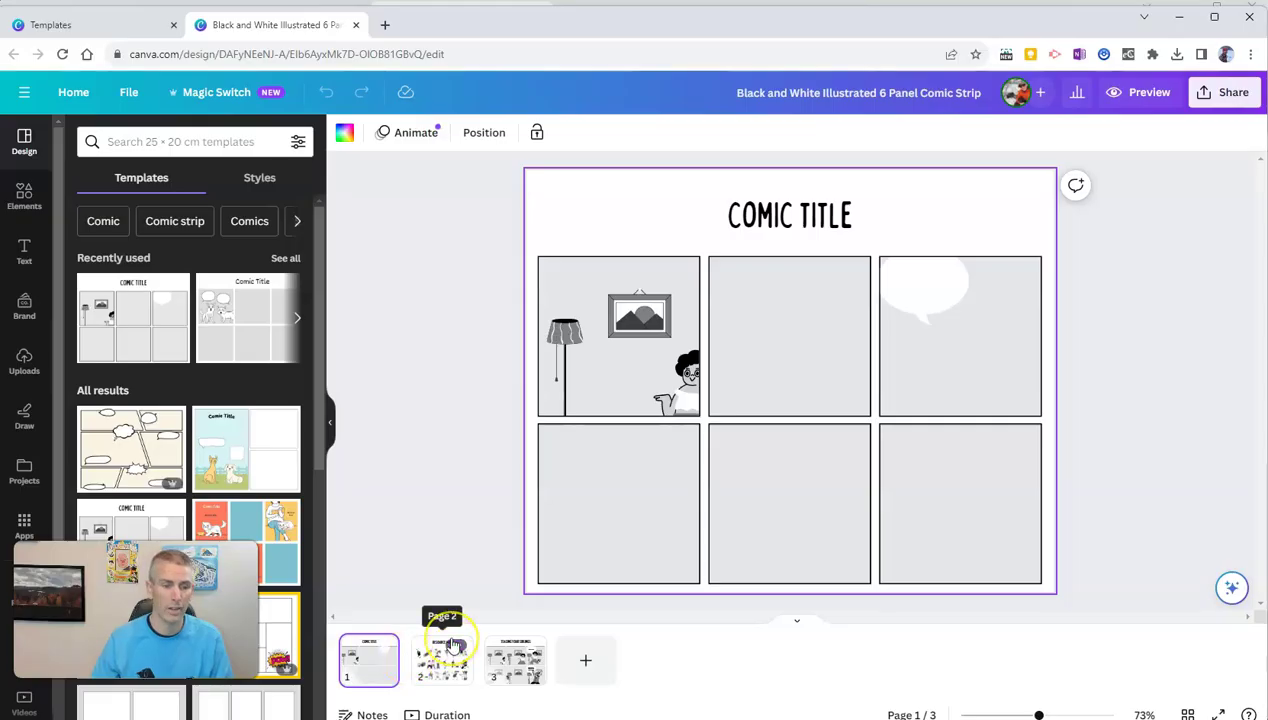
Step: Delete the floor lamp, picture frame and cartoon character from the first panel
left_click(638, 320)
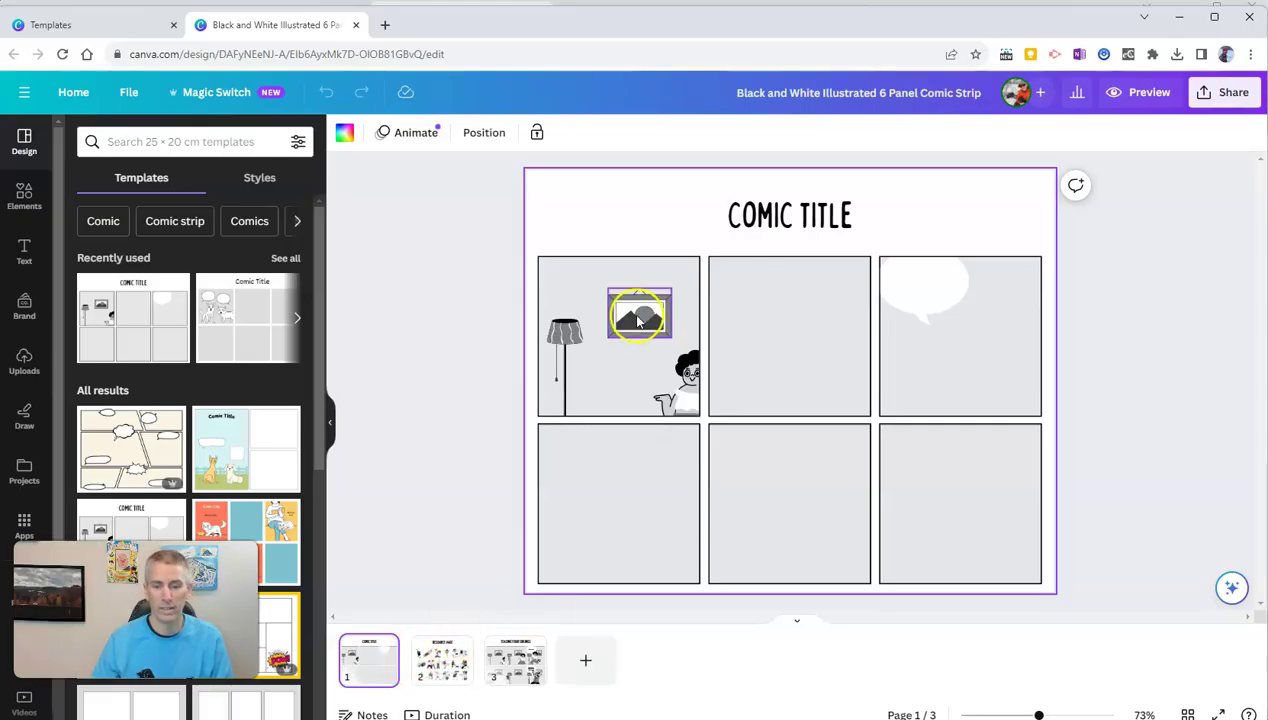
left_click(572, 350)
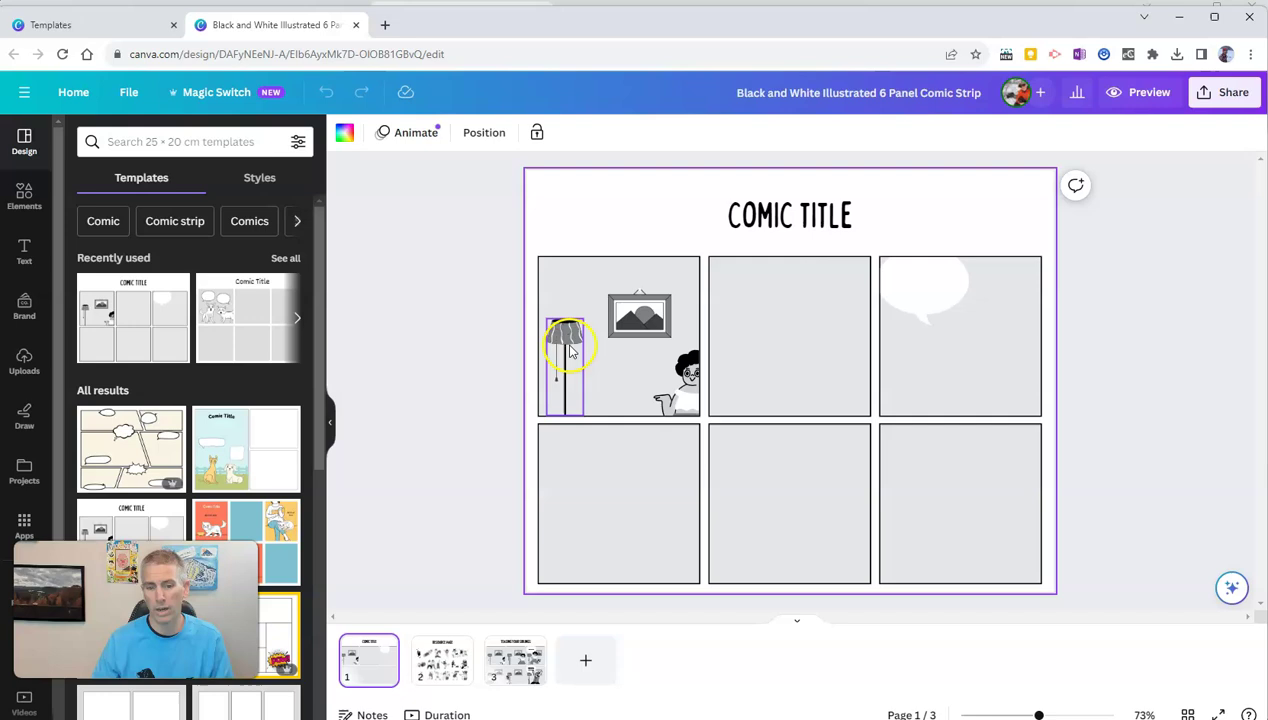
left_click(561, 278)
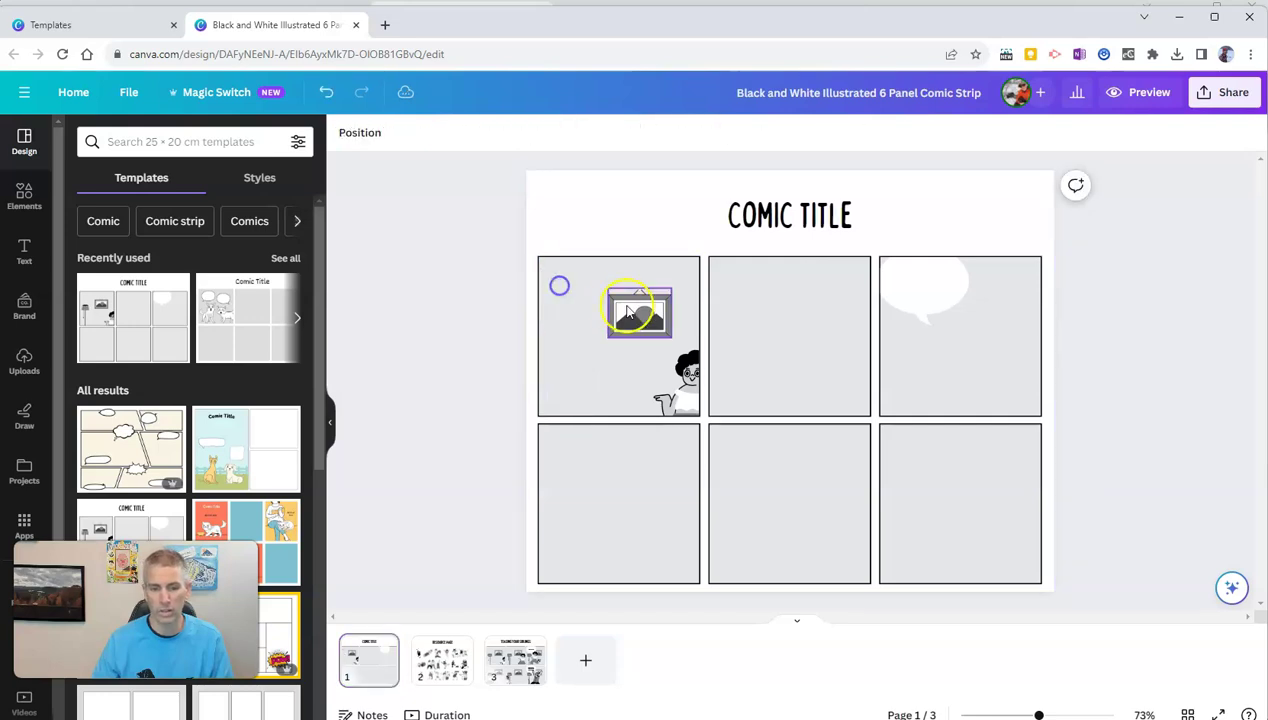
left_click(645, 298)
left_click(639, 249)
left_click(672, 385)
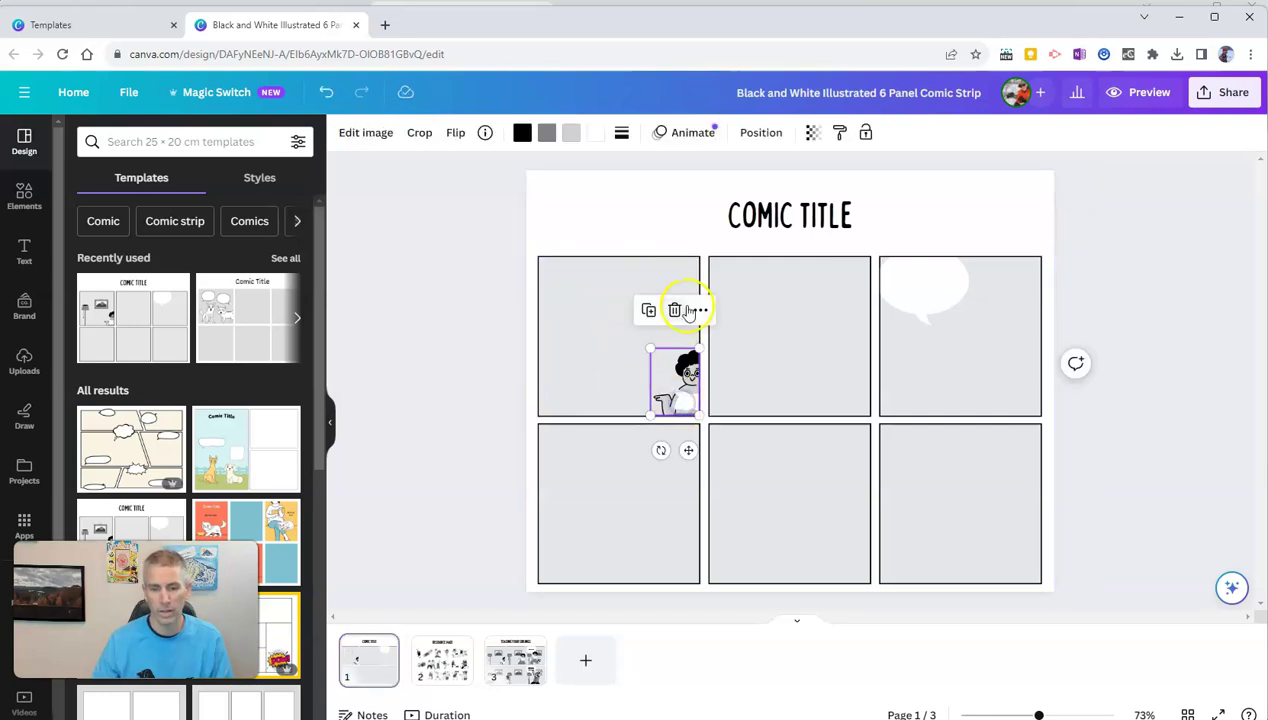
left_click(670, 313)
left_click(448, 648)
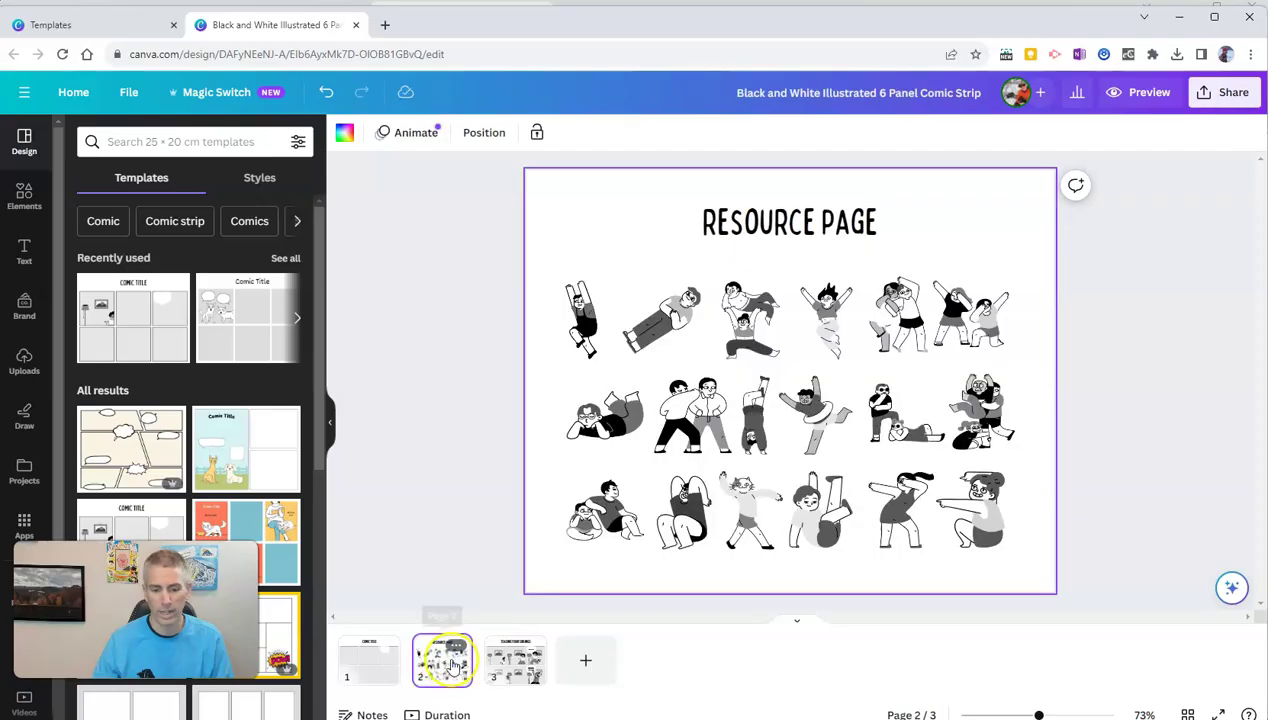
Step: Delete the Resource Page and the Teasing Your Siblings page
left_click(457, 647)
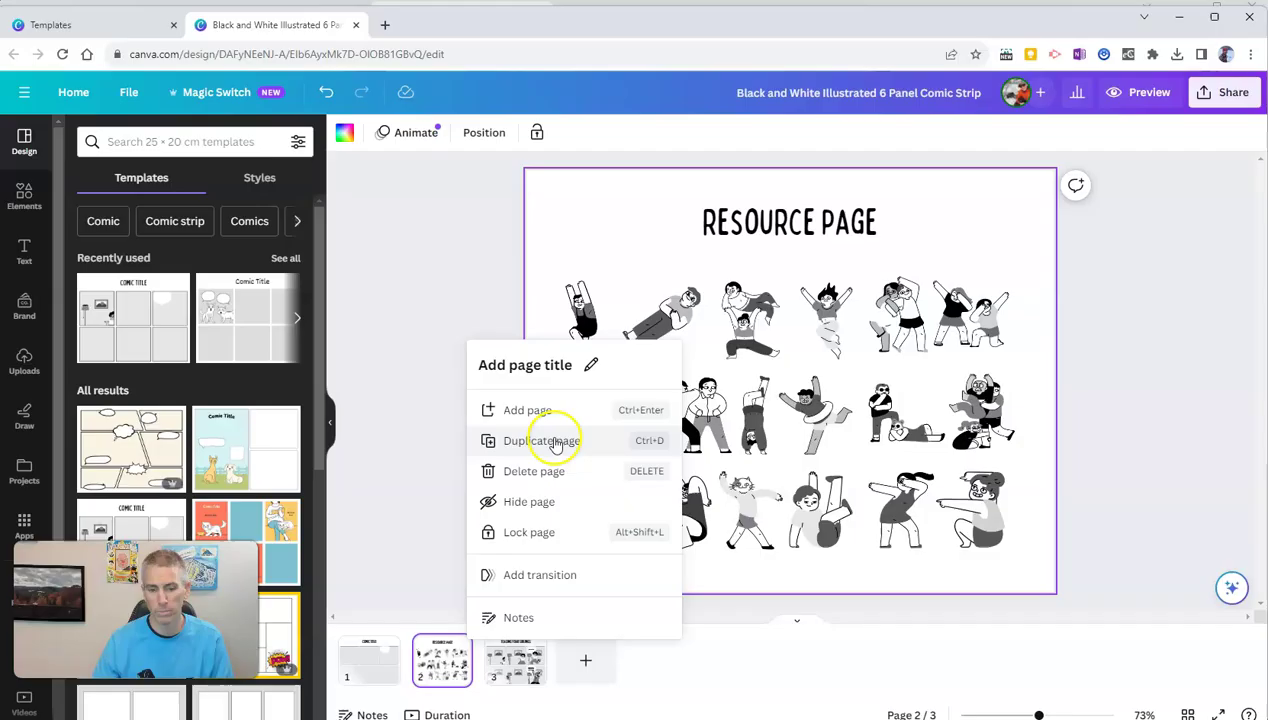
left_click(546, 471)
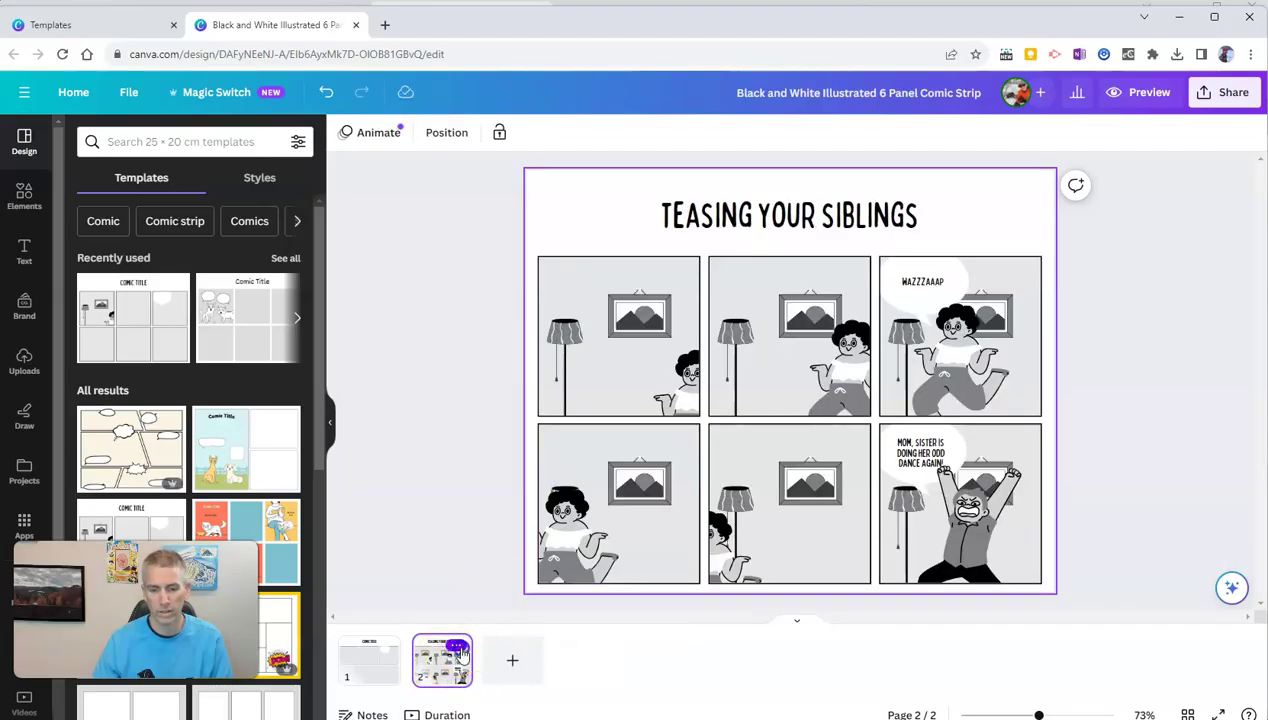
left_click(460, 651)
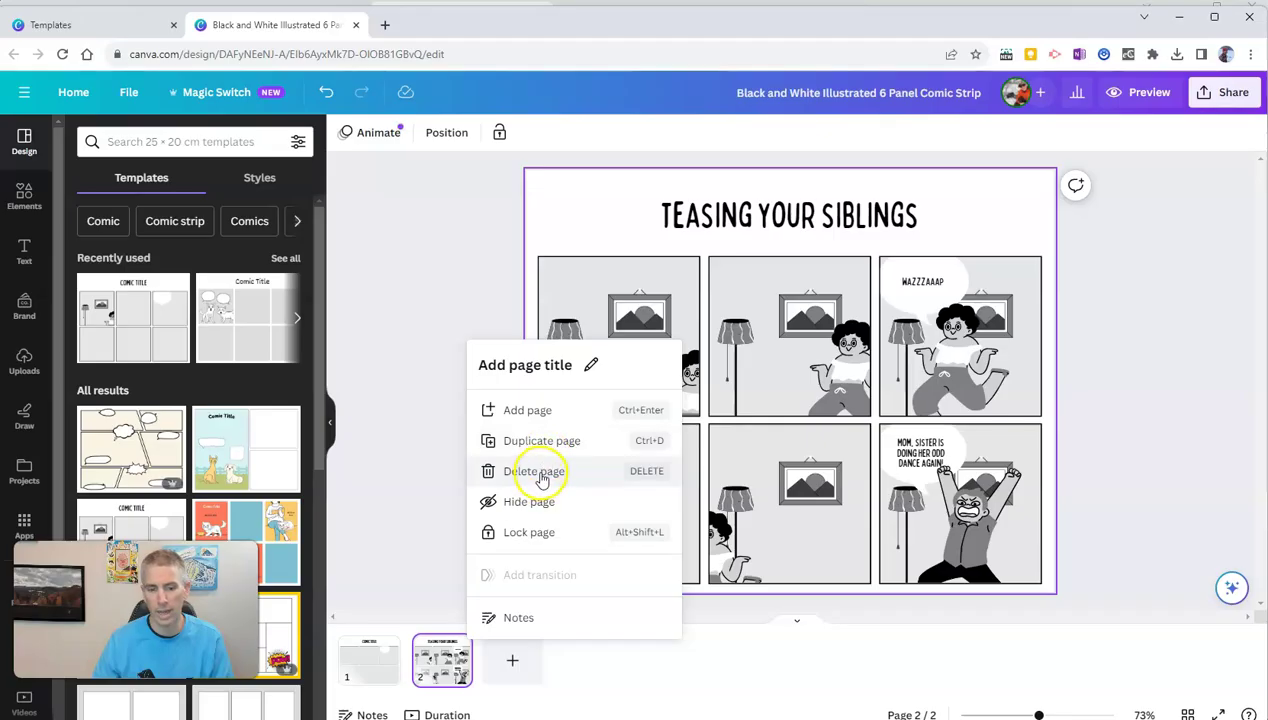
left_click(541, 474)
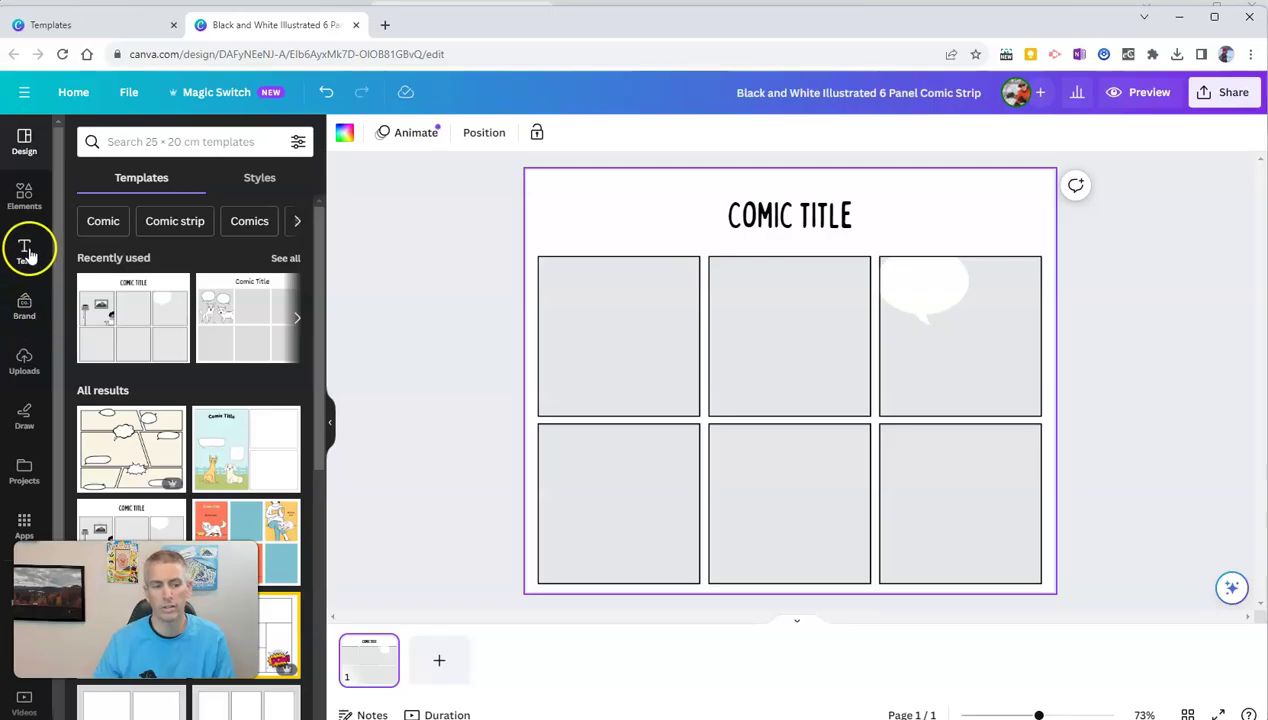
Step: Add a cartoon giraffe graphic from an Elements search for 'giraffe'
left_click(22, 195)
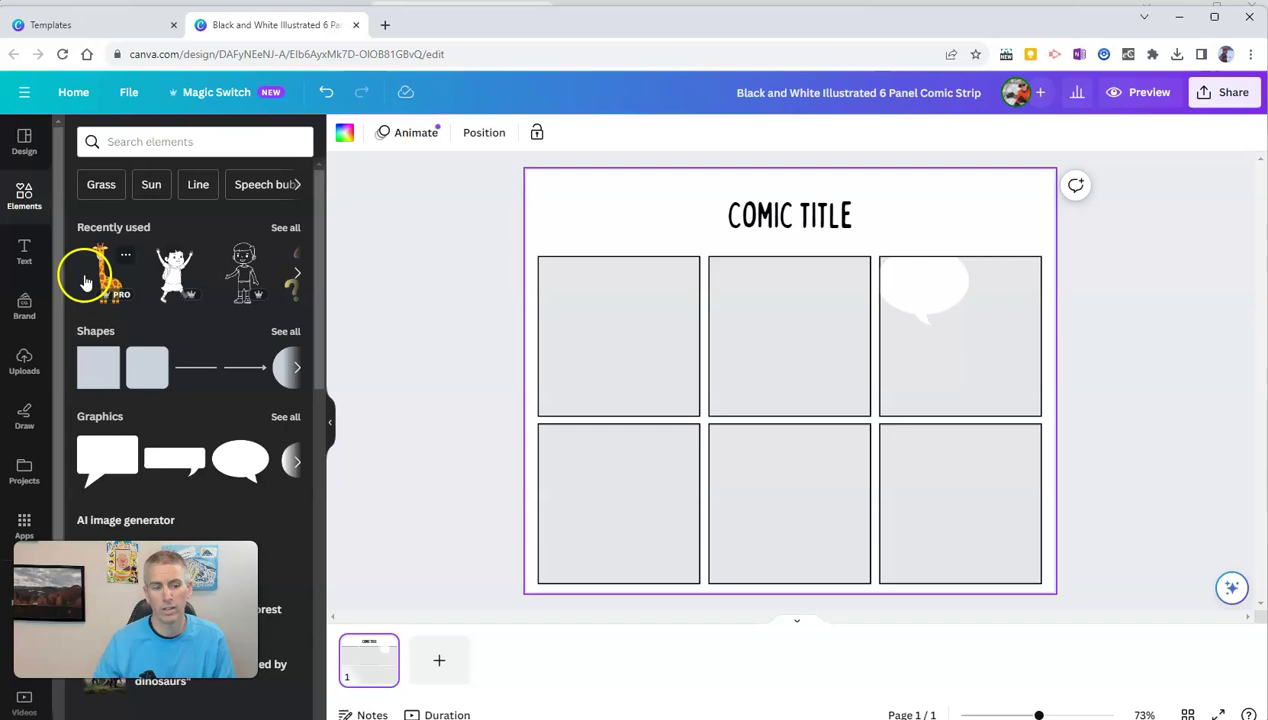
mouse_move(106, 273)
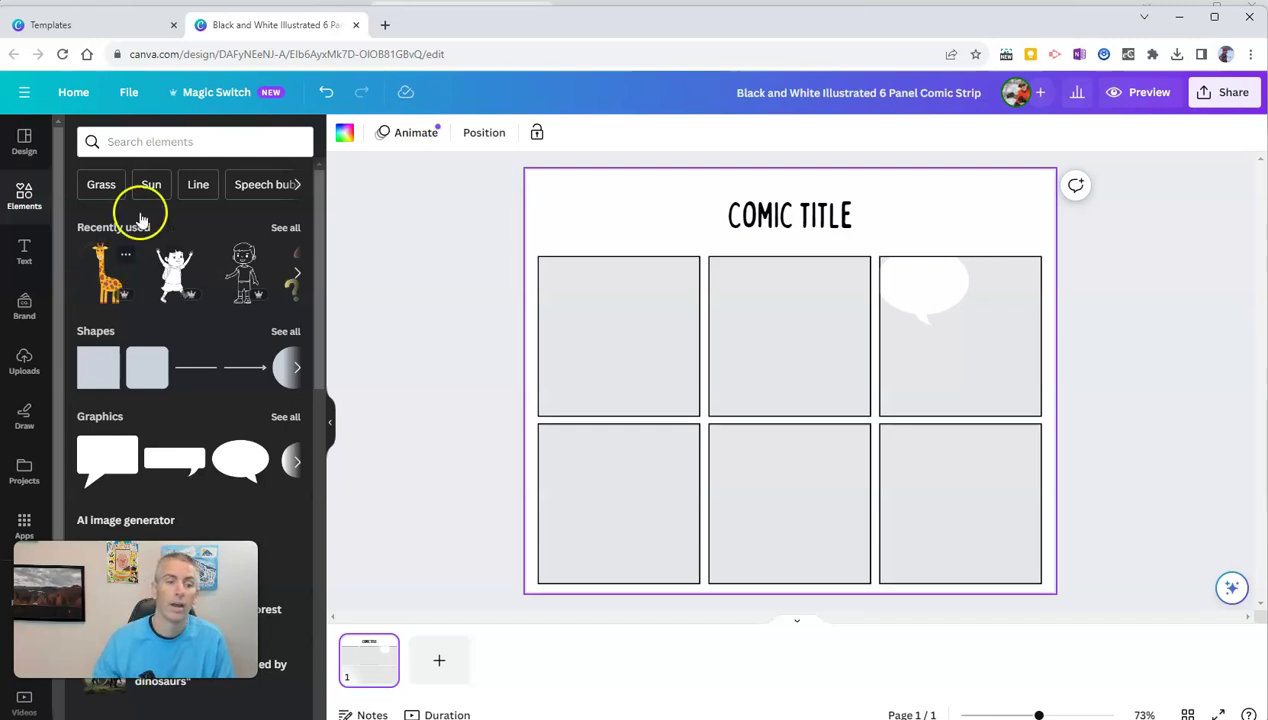
left_click(200, 141)
type("g")
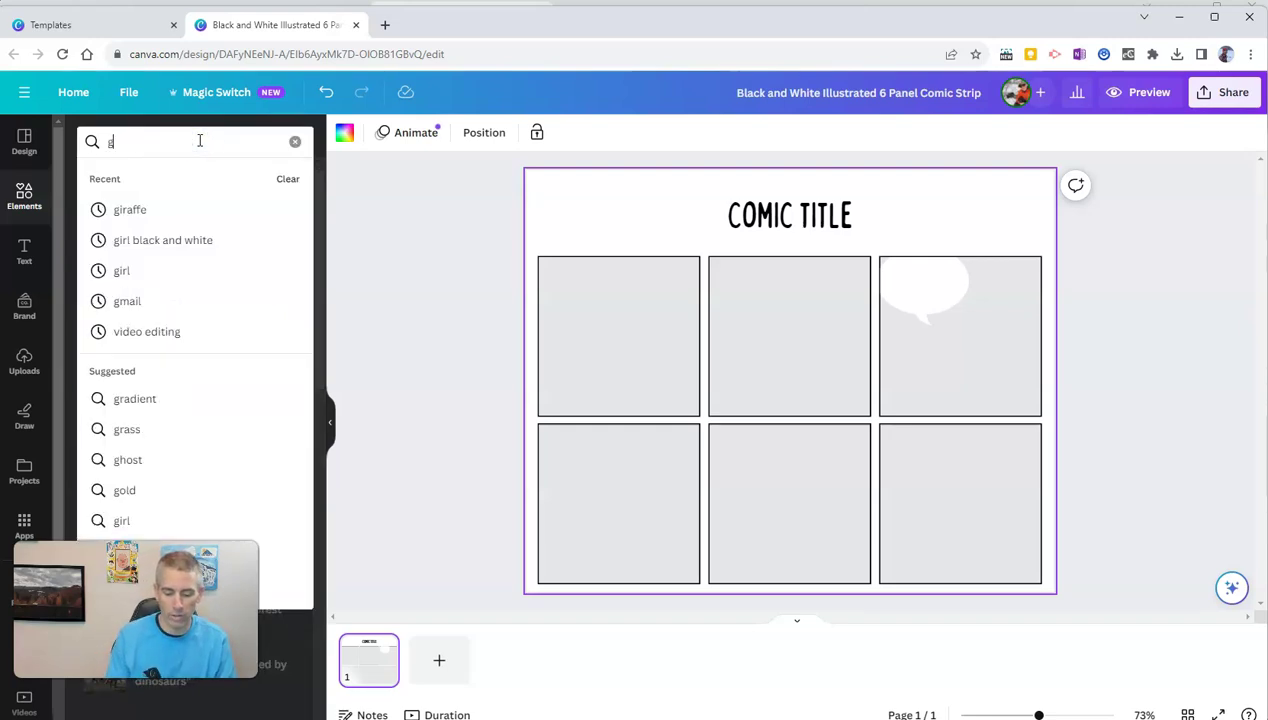
type("ira")
left_click(147, 208)
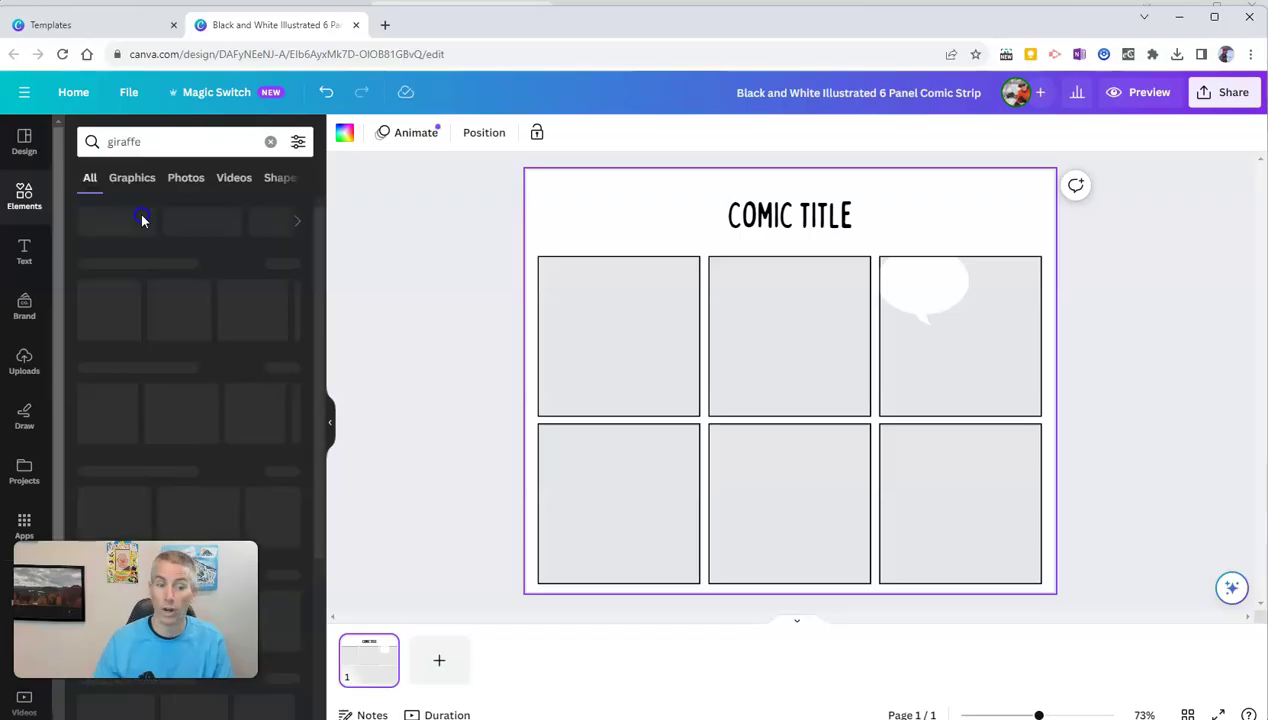
left_click(172, 306)
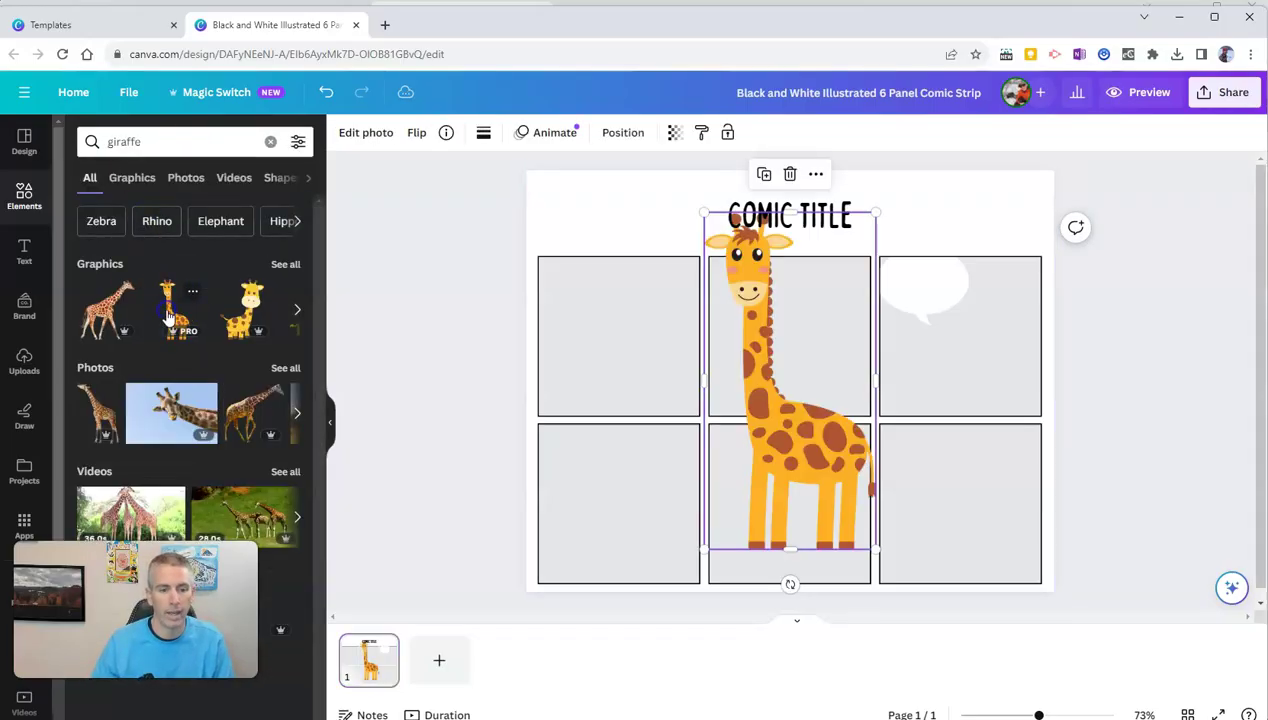
Step: Shrink the giraffe into the first panel and move the speech bubble above it
left_click_drag(876, 212, 778, 418)
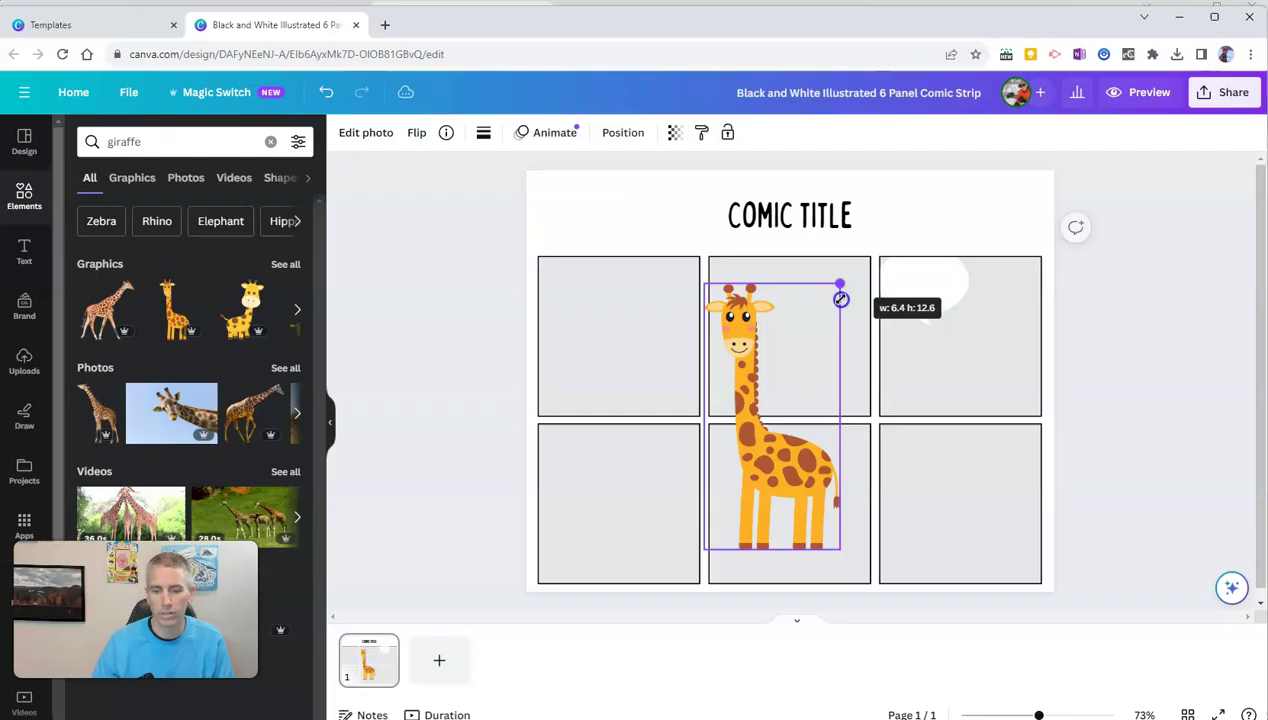
left_click_drag(745, 507, 581, 362)
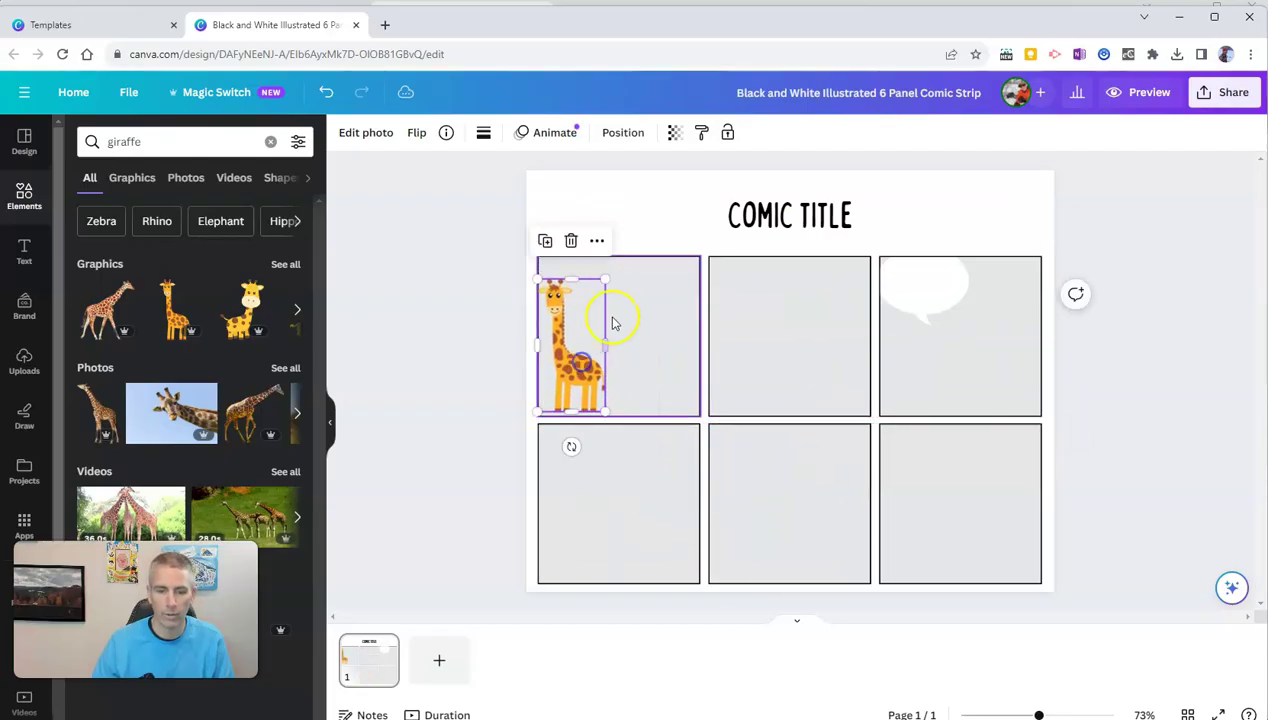
mouse_move(605, 278)
left_mouse_down()
mouse_move(594, 321)
mouse_move(681, 358)
left_mouse_up()
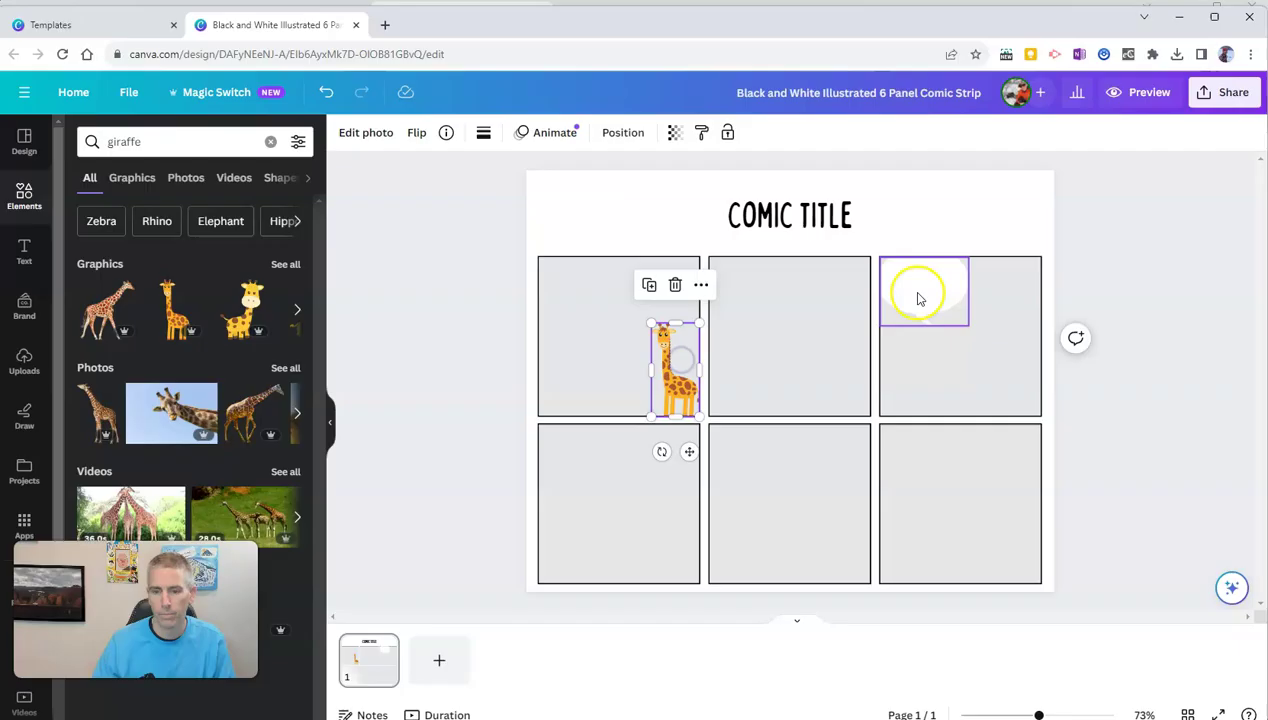
mouse_move(914, 292)
left_mouse_down()
mouse_move(645, 290)
mouse_move(639, 304)
left_mouse_up()
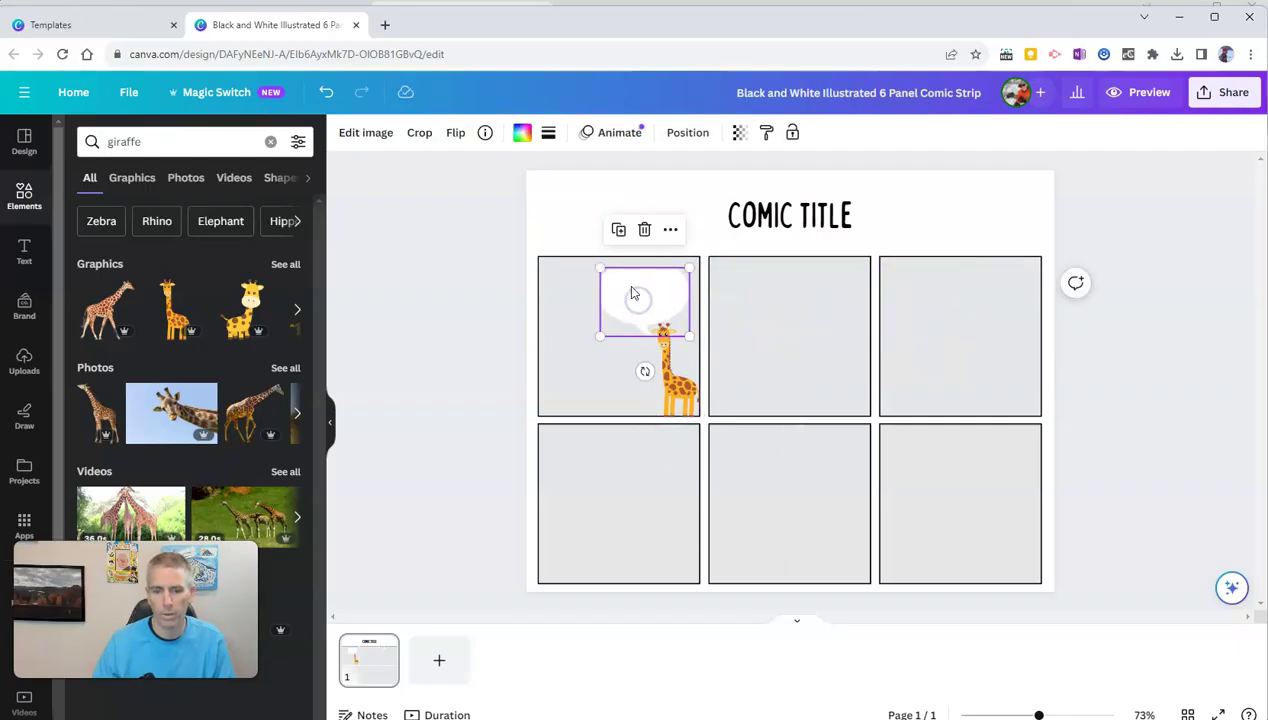
Step: Replace the white bubble with a shrunk outlined 'speech bubble' element above the giraffe
left_click(645, 232)
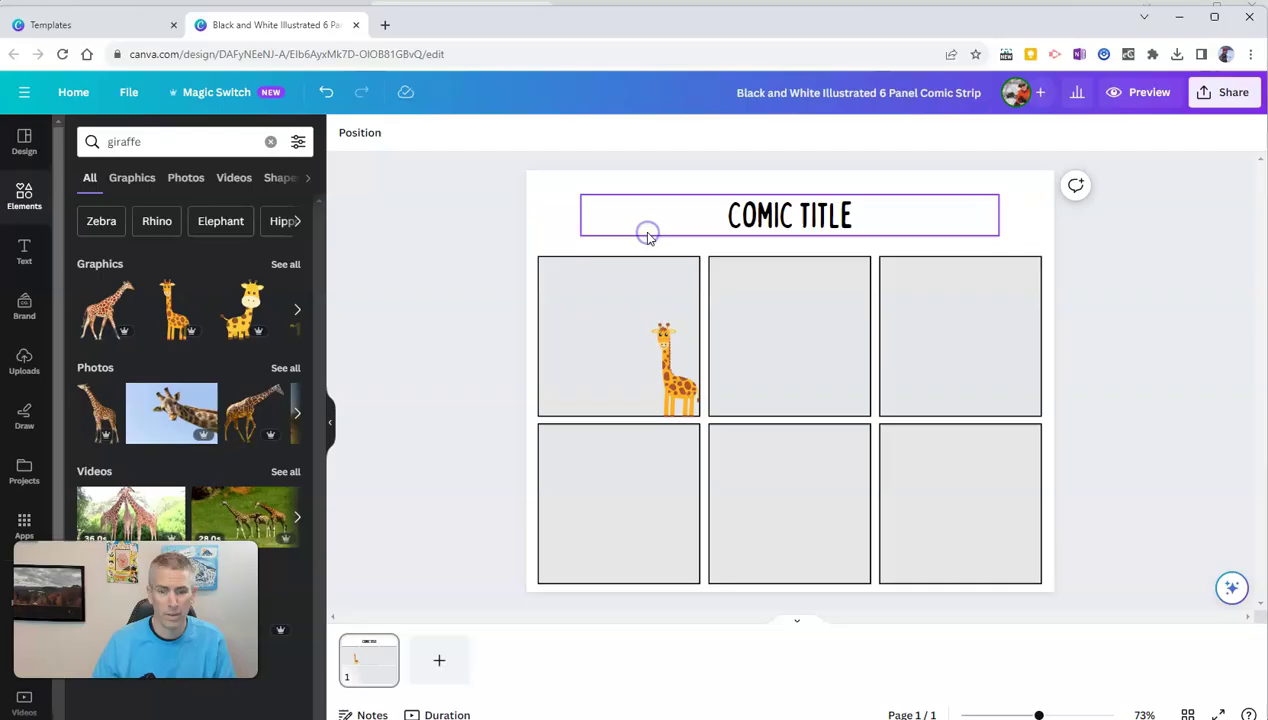
left_click(173, 142)
double_click(173, 142)
type("sp")
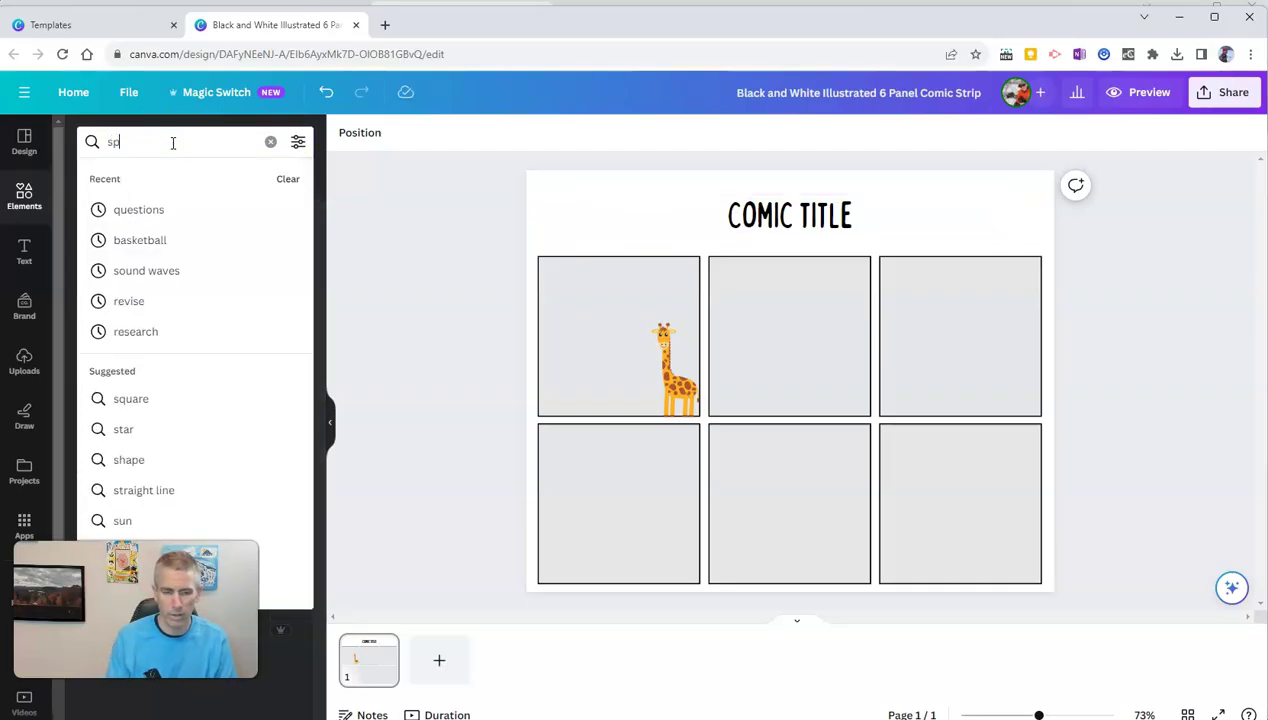
type("e")
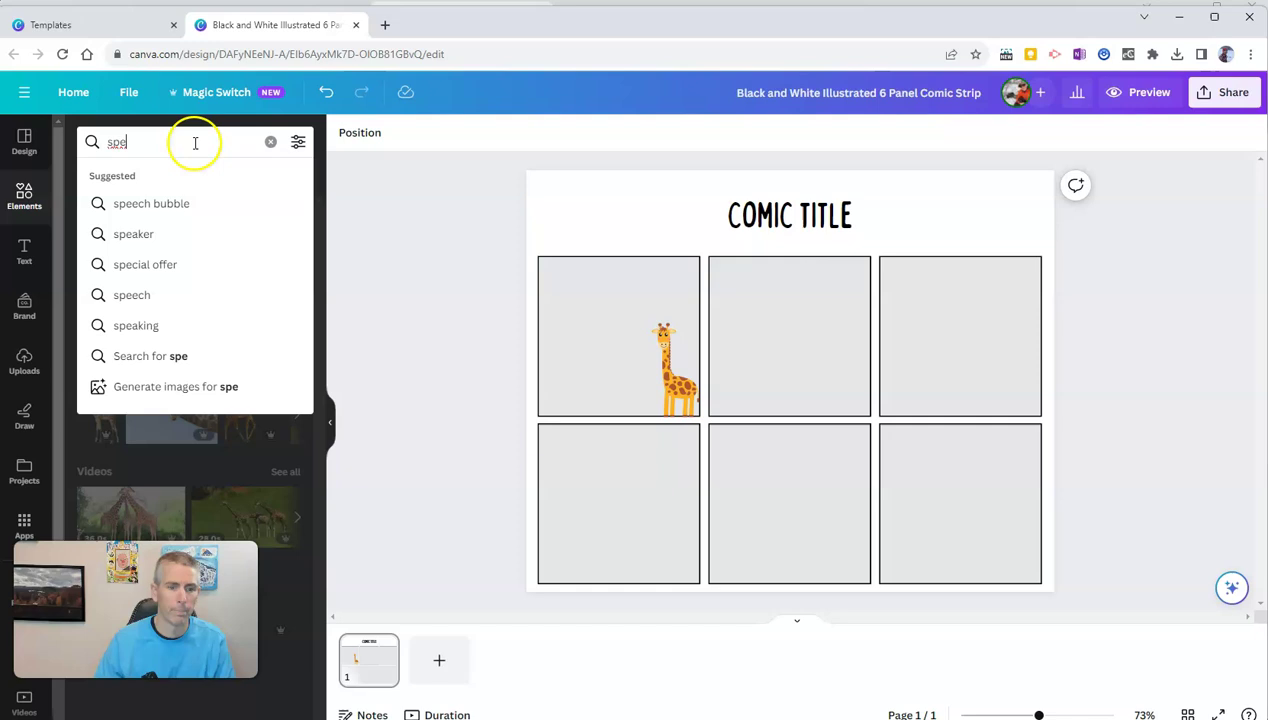
left_click(140, 203)
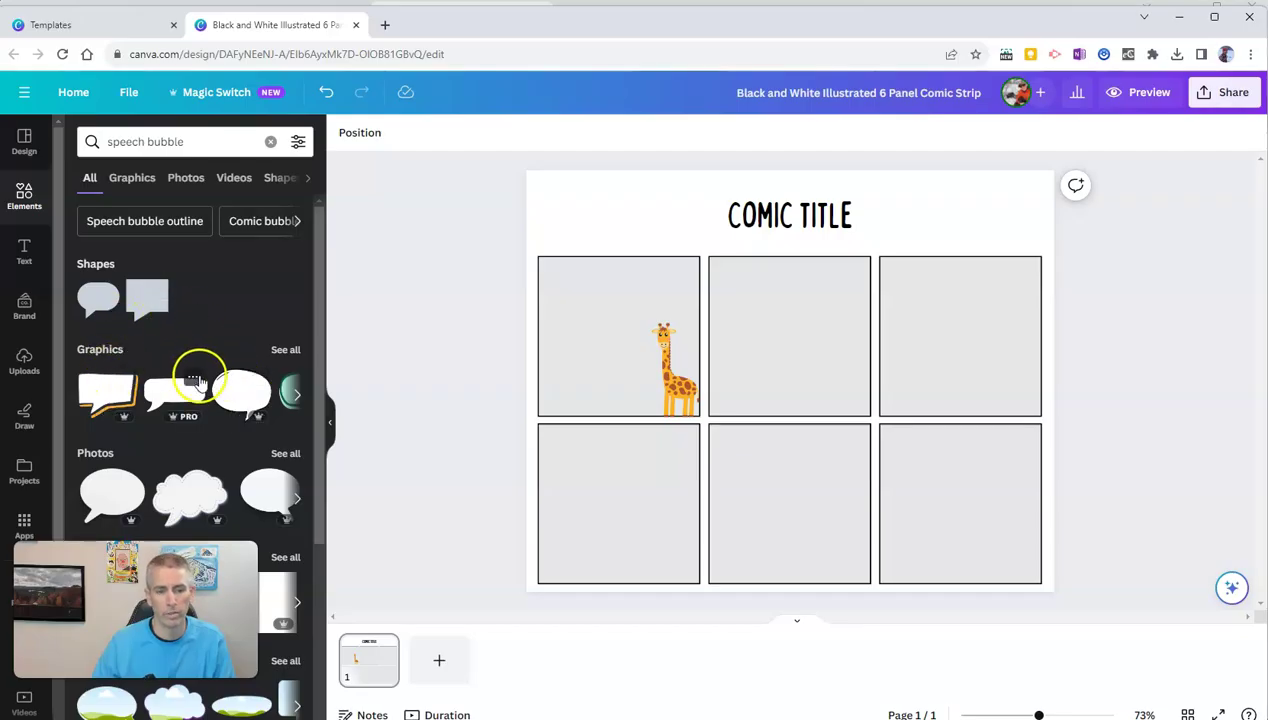
mouse_move(241, 393)
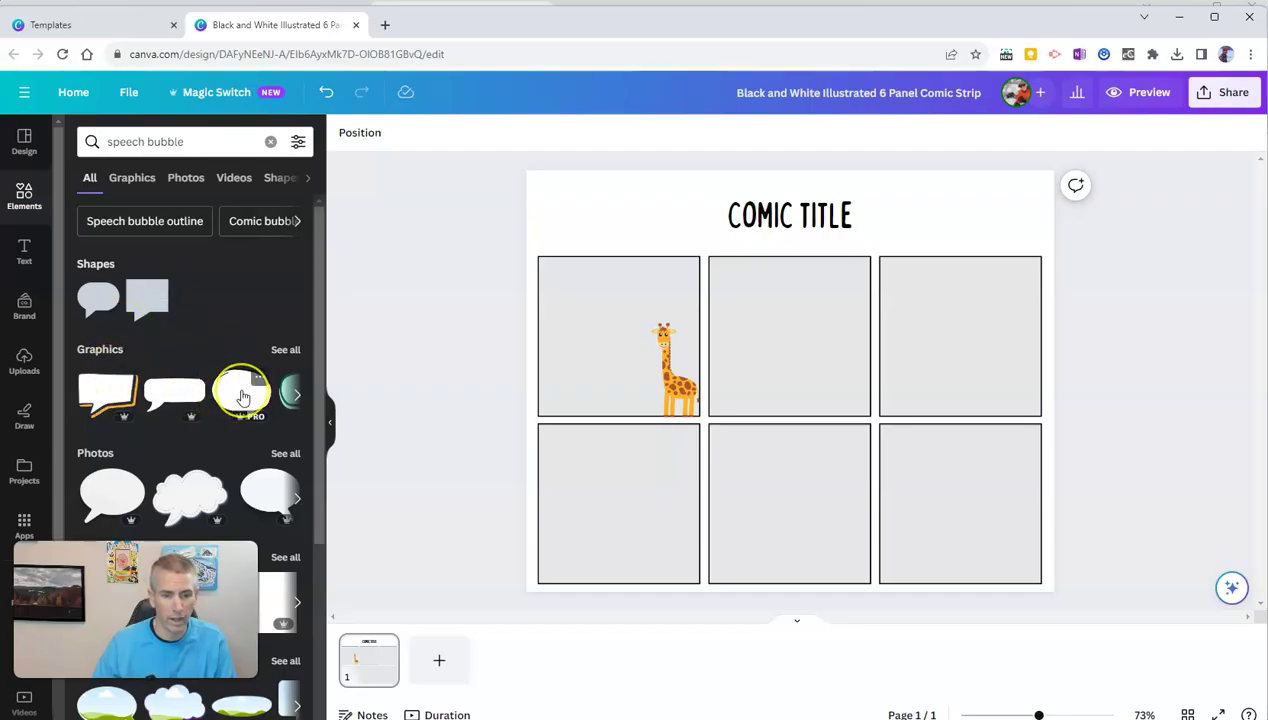
left_click(241, 394)
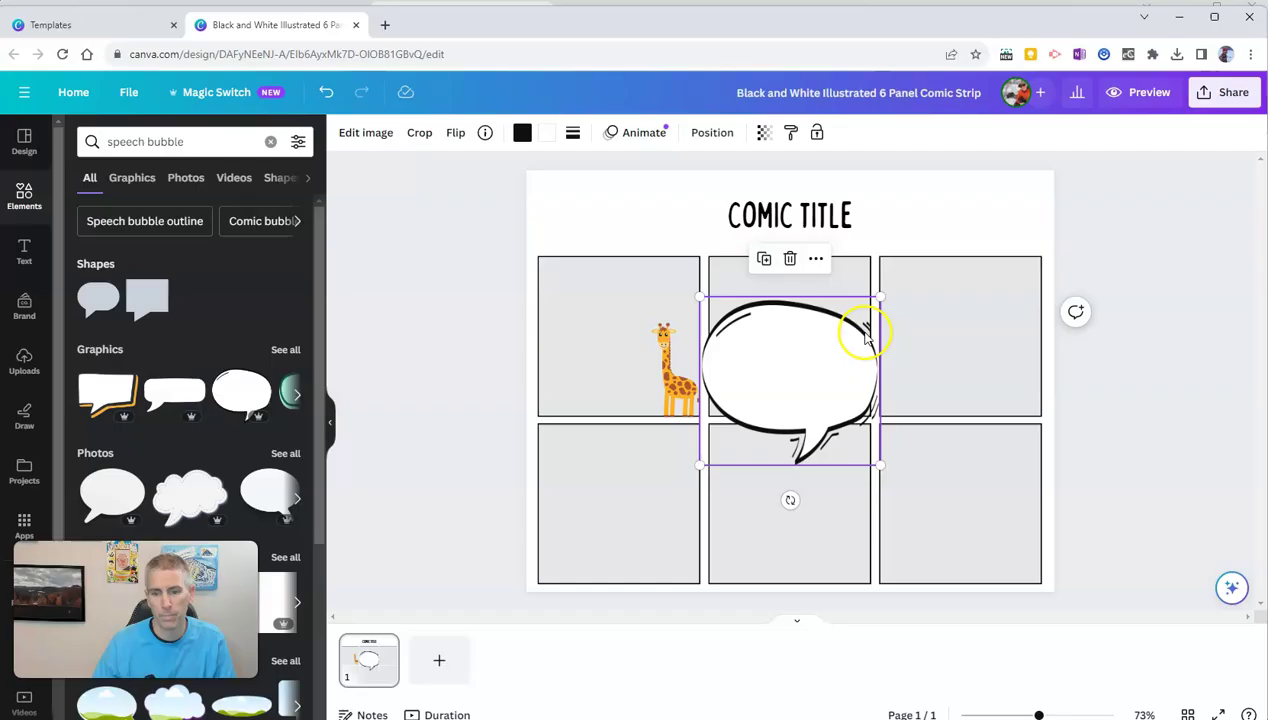
mouse_move(879, 297)
left_mouse_down()
mouse_move(855, 336)
mouse_move(770, 408)
mouse_move(639, 282)
left_mouse_up()
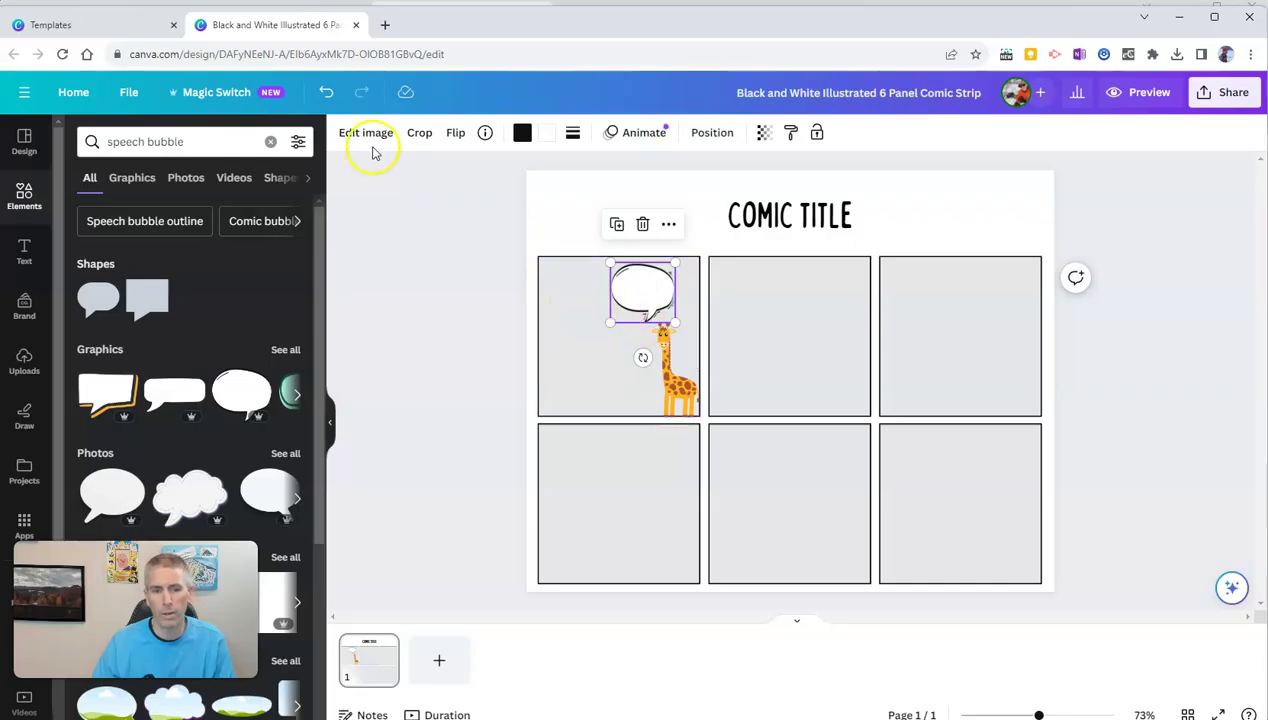
Step: Flip the speech bubble horizontally and nudge it slightly right
left_click(455, 136)
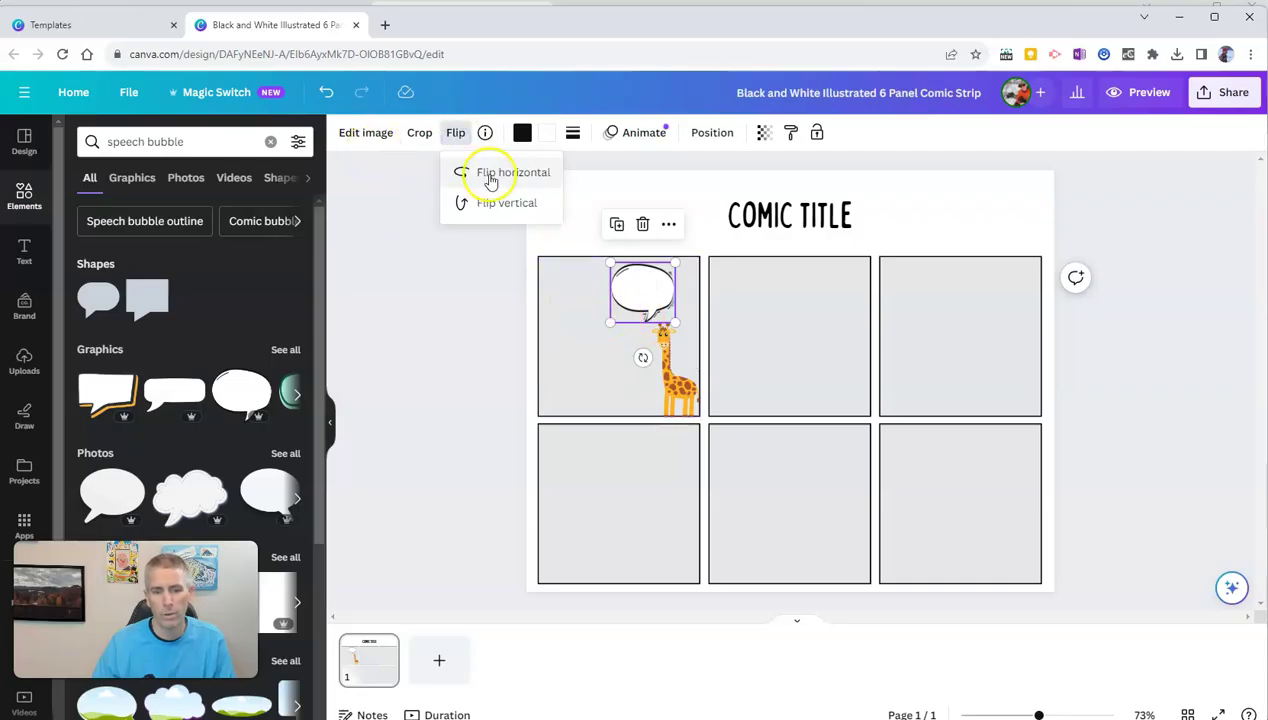
left_click(489, 175)
left_click_drag(645, 291, 652, 291)
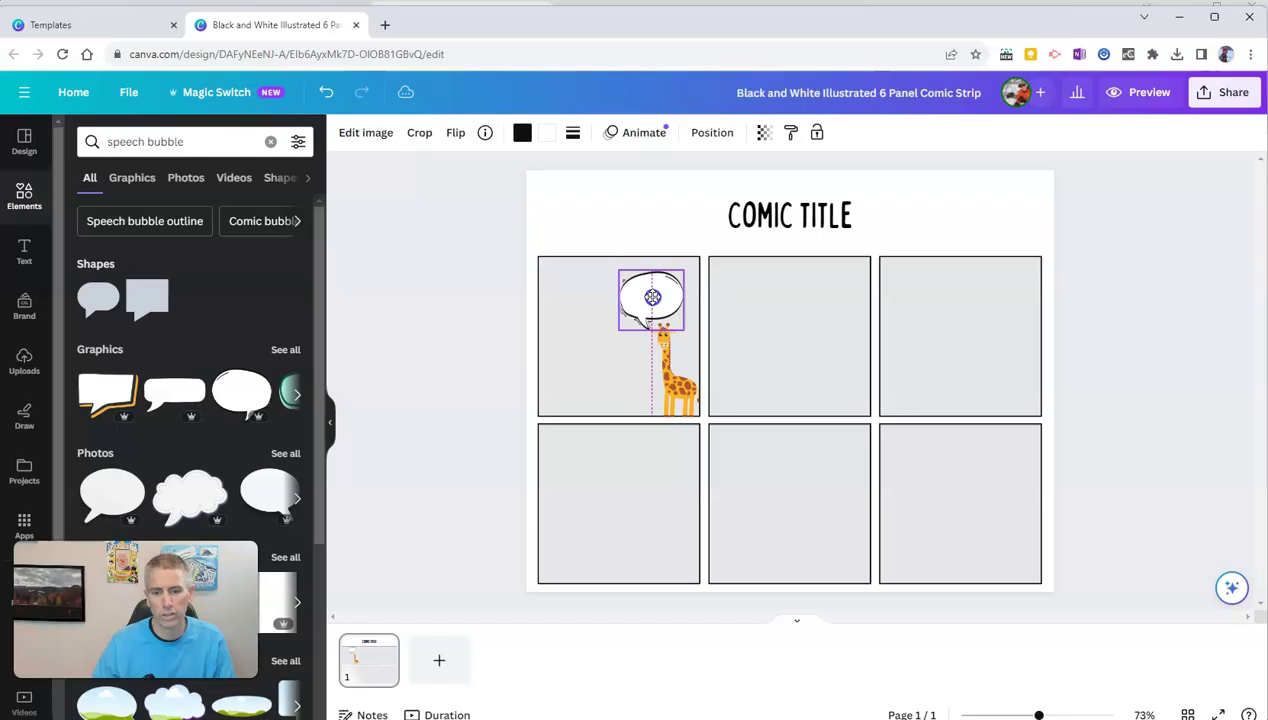
Step: Enlarge the giraffe slightly by its corner handle
left_click(670, 354)
left_click_drag(651, 324, 646, 321)
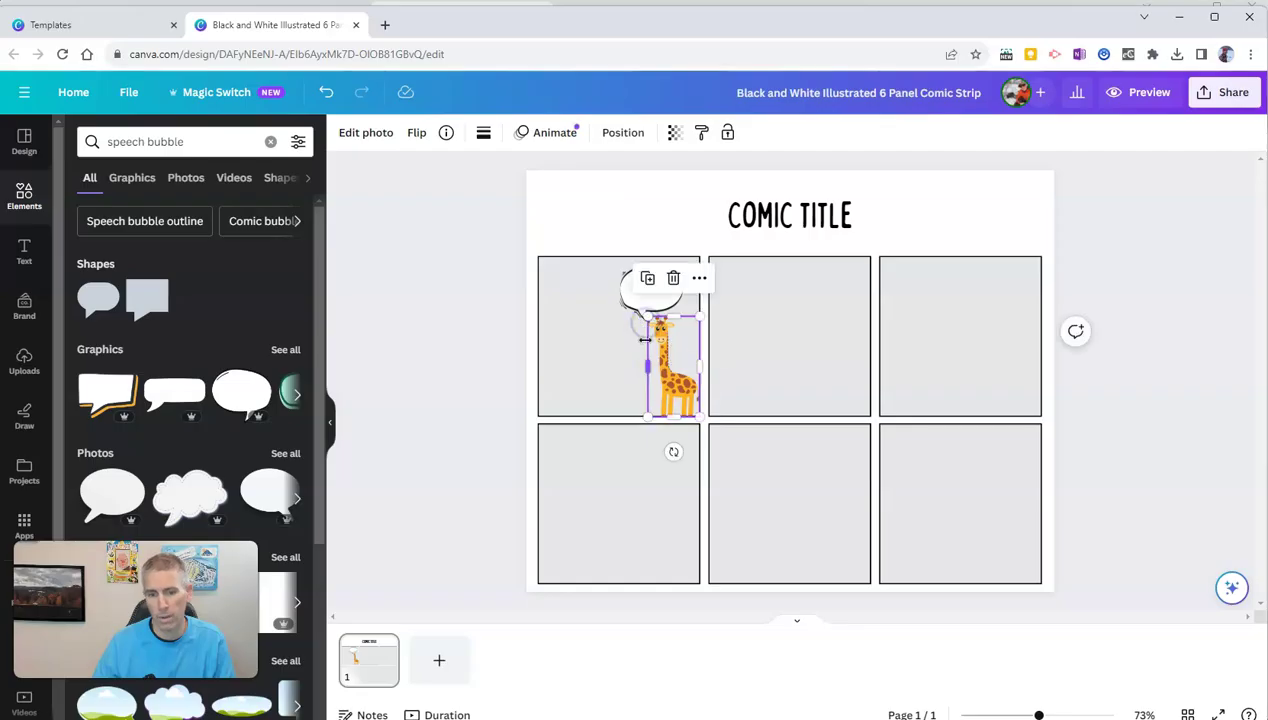
left_click(590, 363)
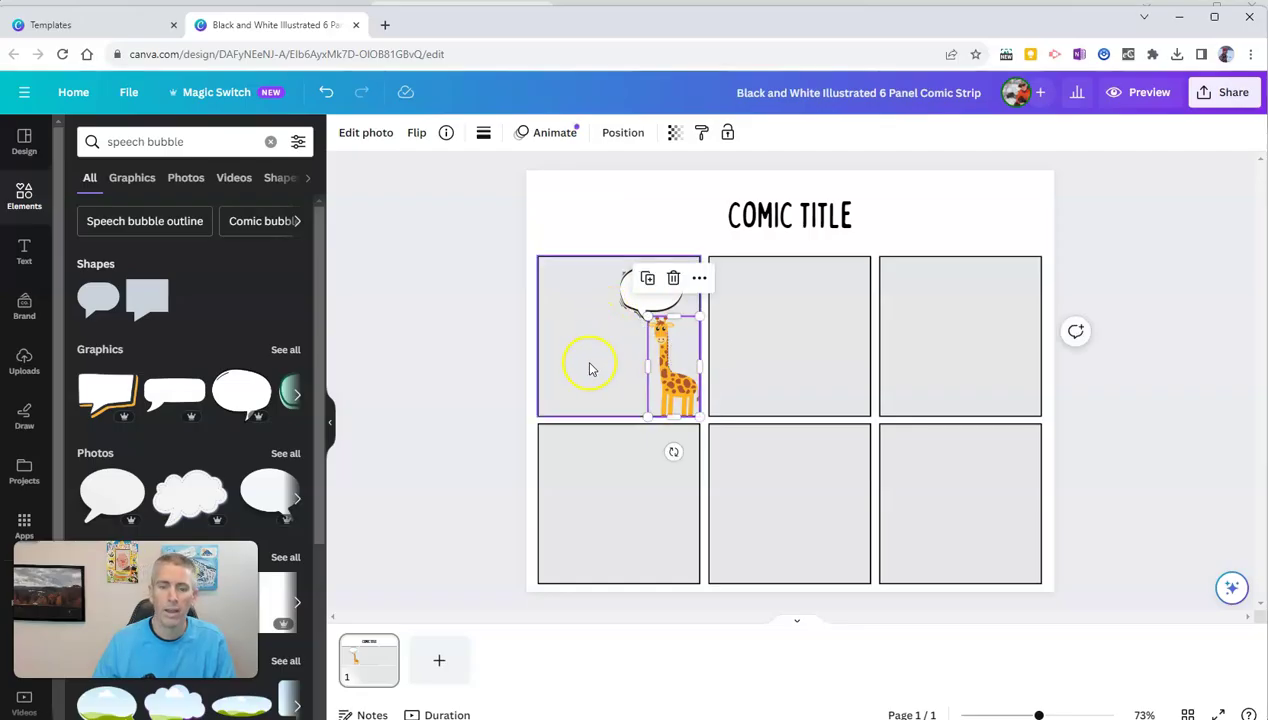
left_click(664, 371)
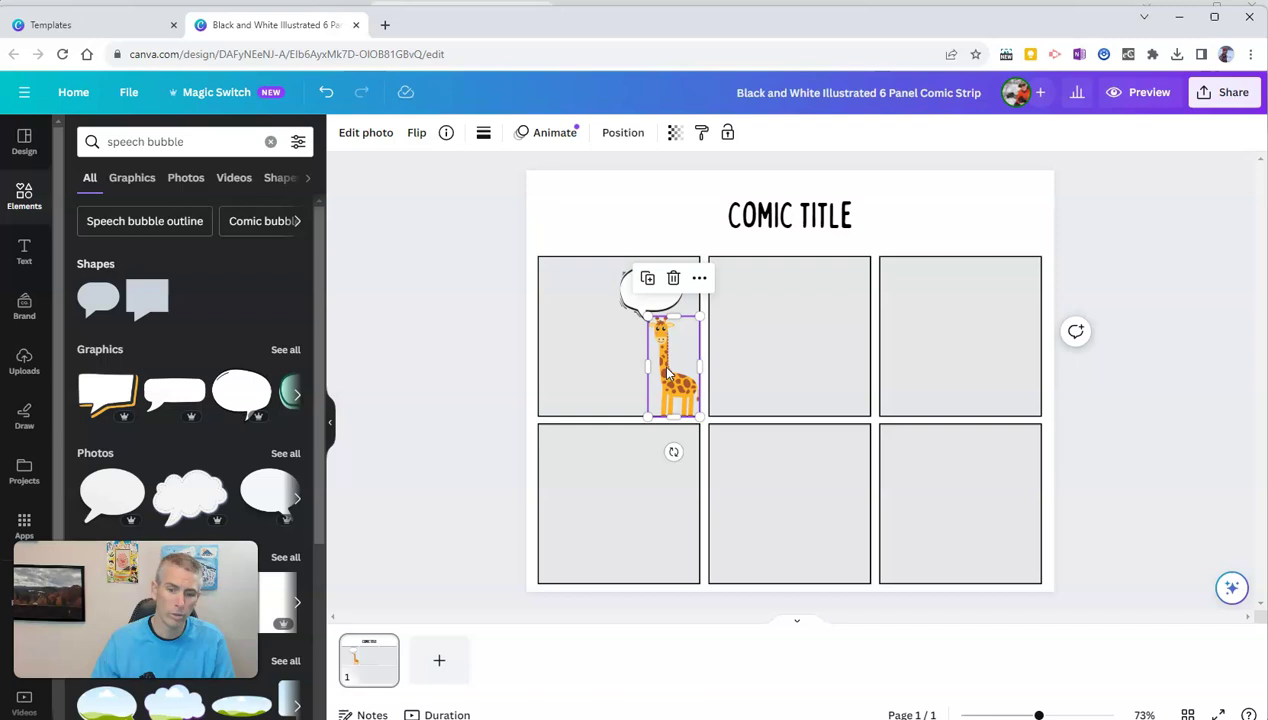
Step: Duplicate the giraffe, move the copy left and flip it to face the original
left_click(650, 280)
left_click_drag(697, 370, 604, 358)
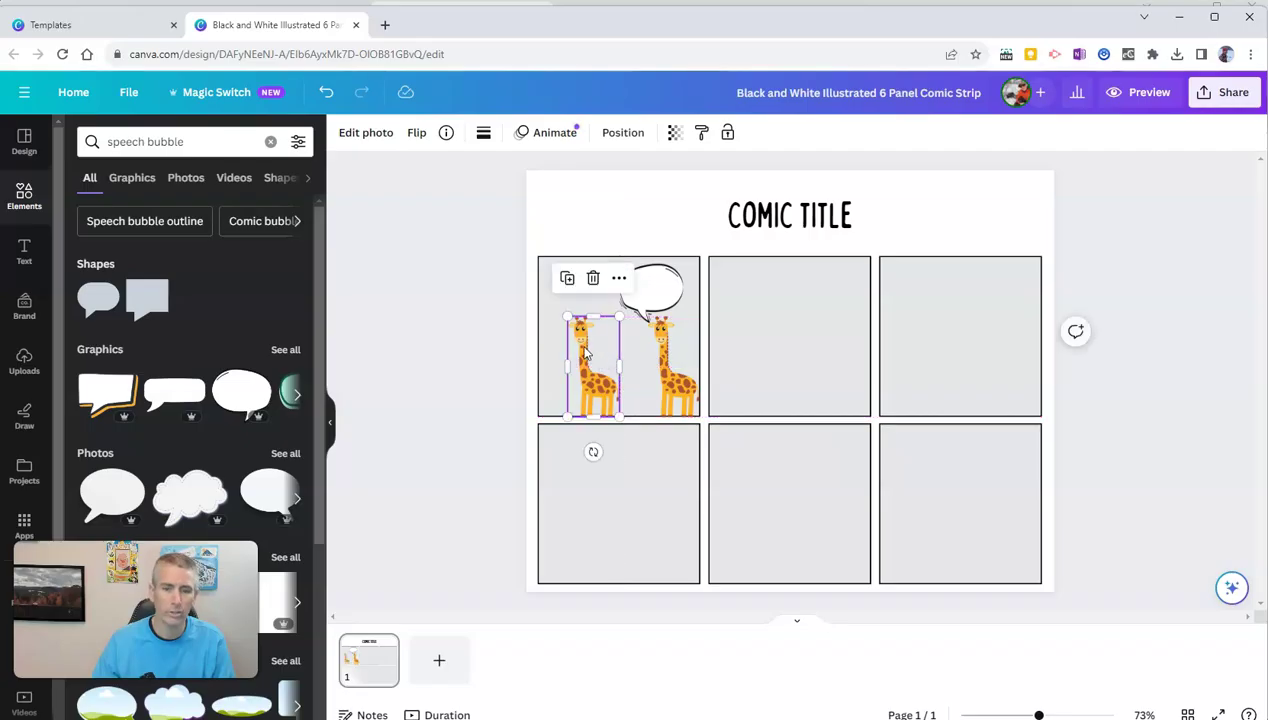
left_click(414, 146)
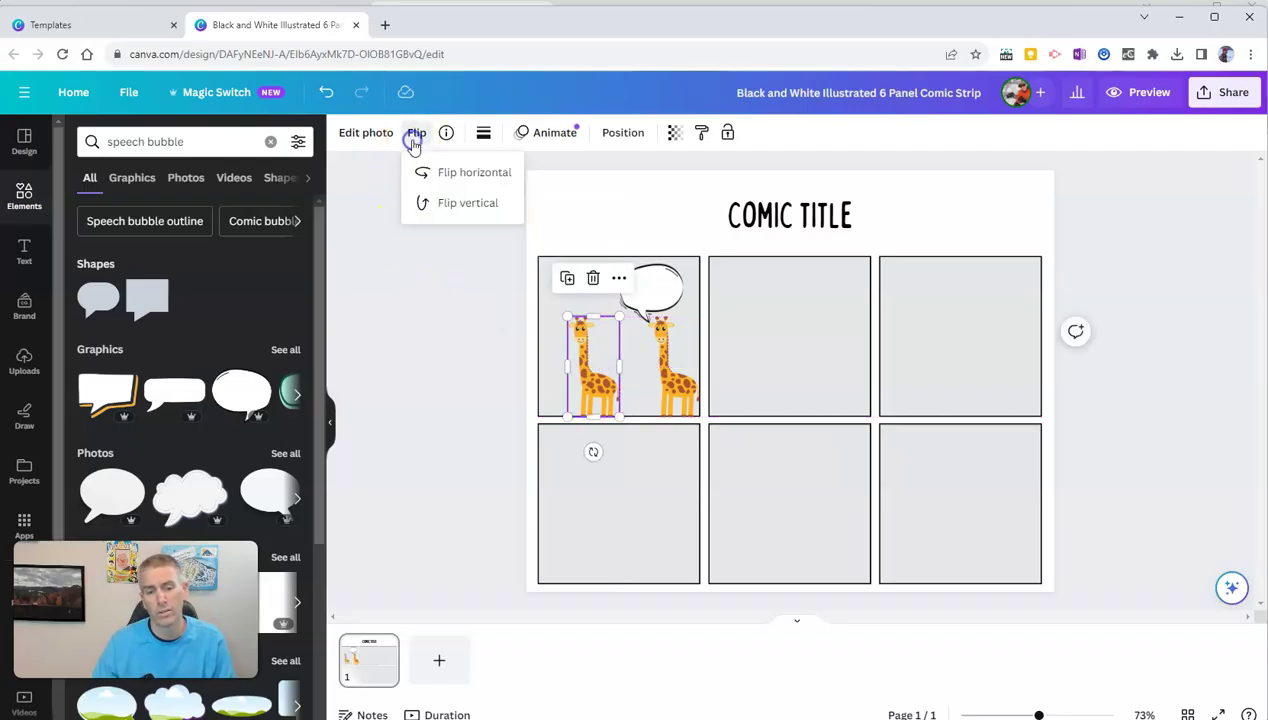
left_click(462, 177)
left_click(479, 313)
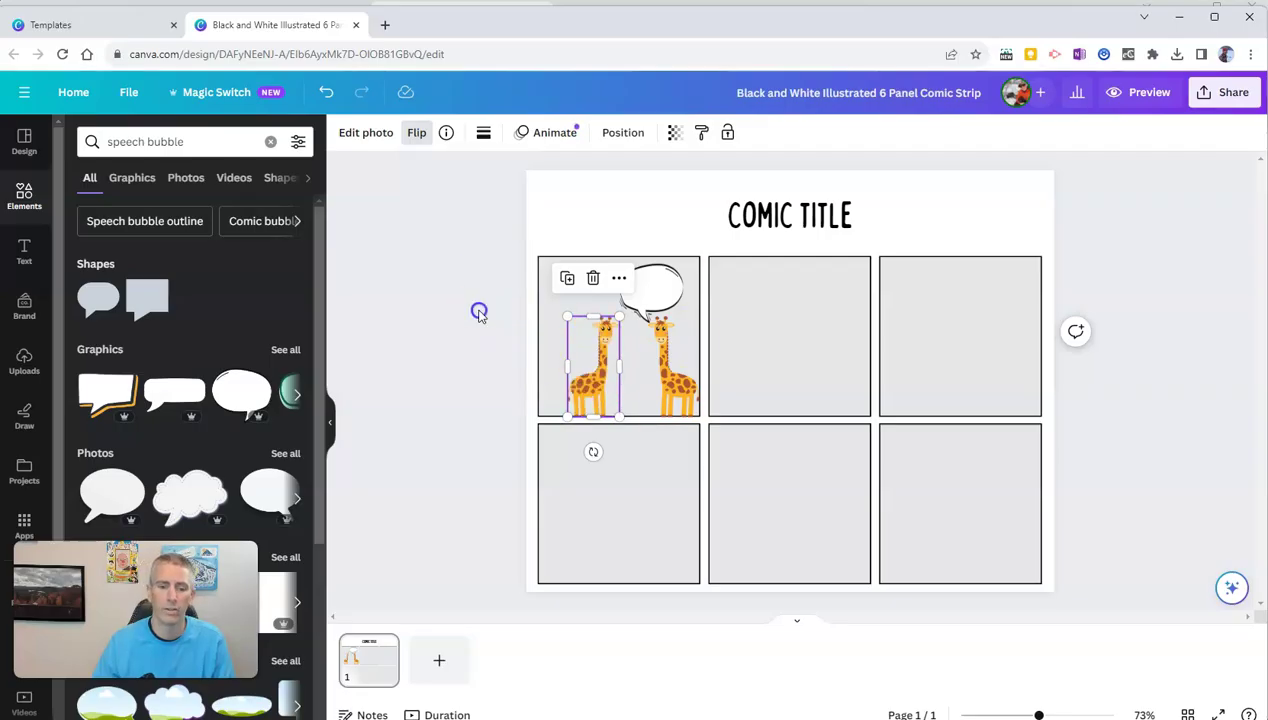
Step: Duplicate the speech bubble over the left giraffe and flip it horizontally
left_click(648, 295)
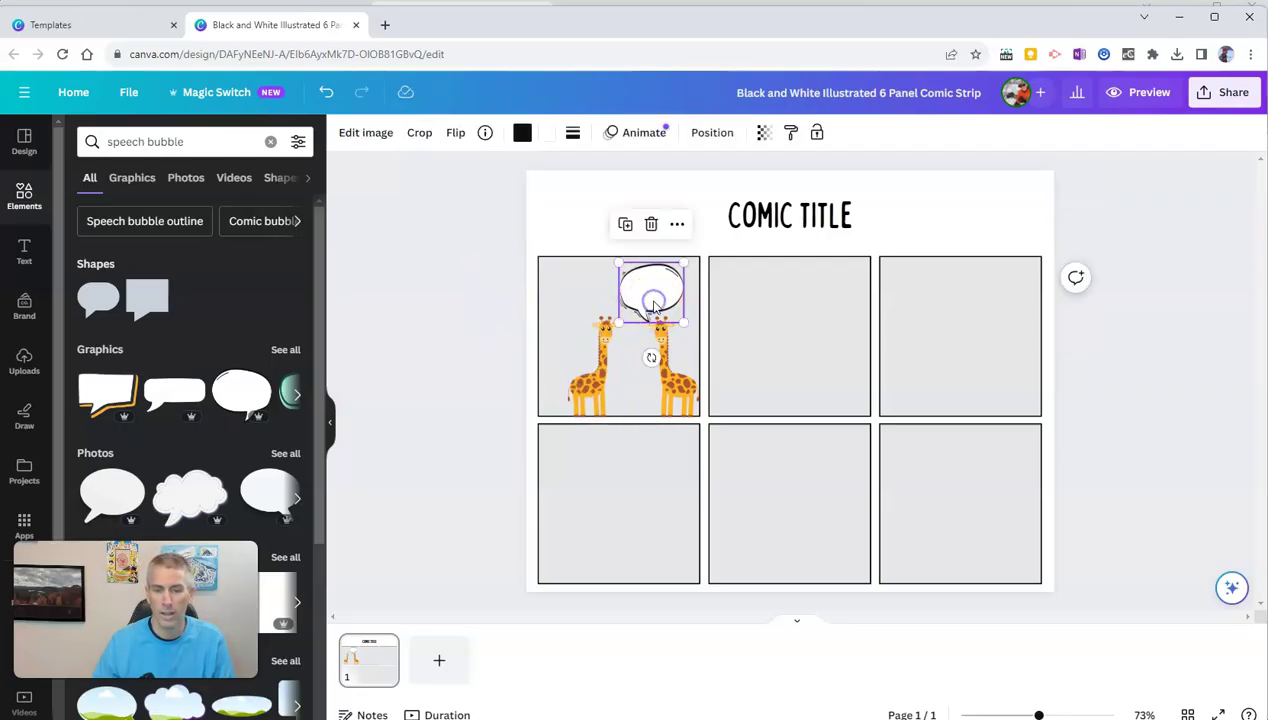
left_click(625, 228)
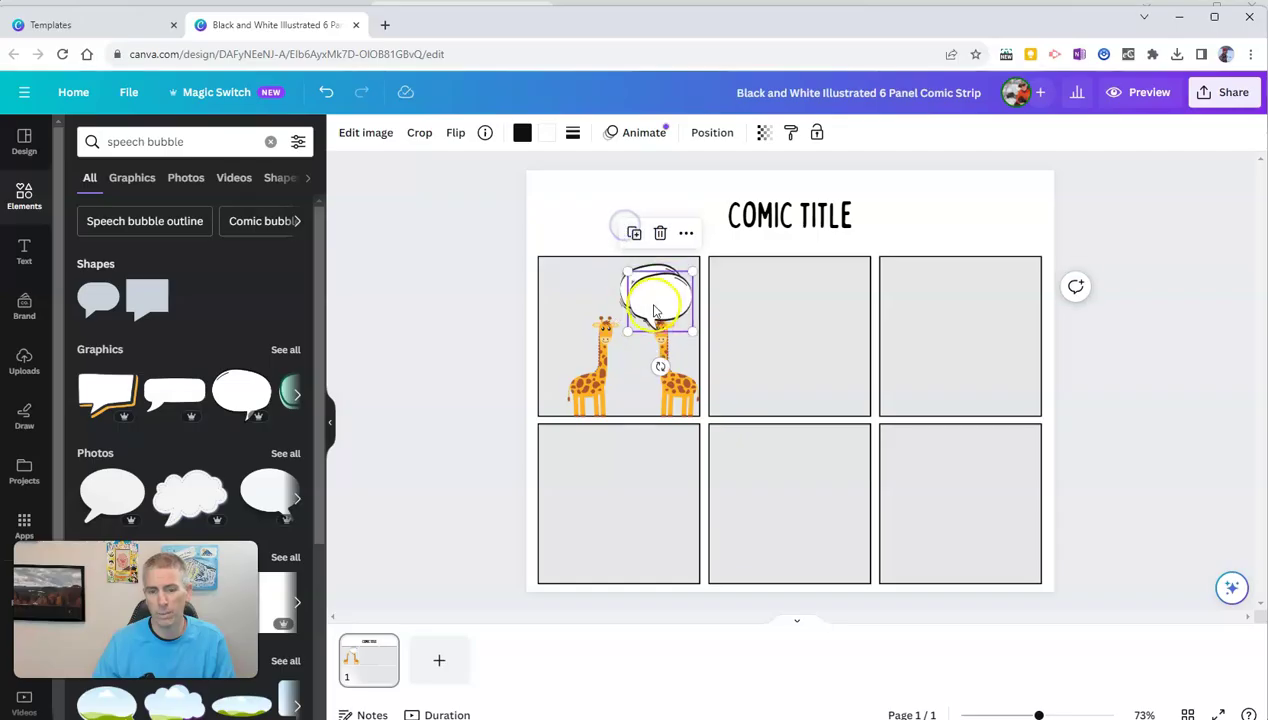
mouse_move(655, 305)
left_mouse_down()
mouse_move(569, 287)
mouse_move(579, 291)
left_mouse_up()
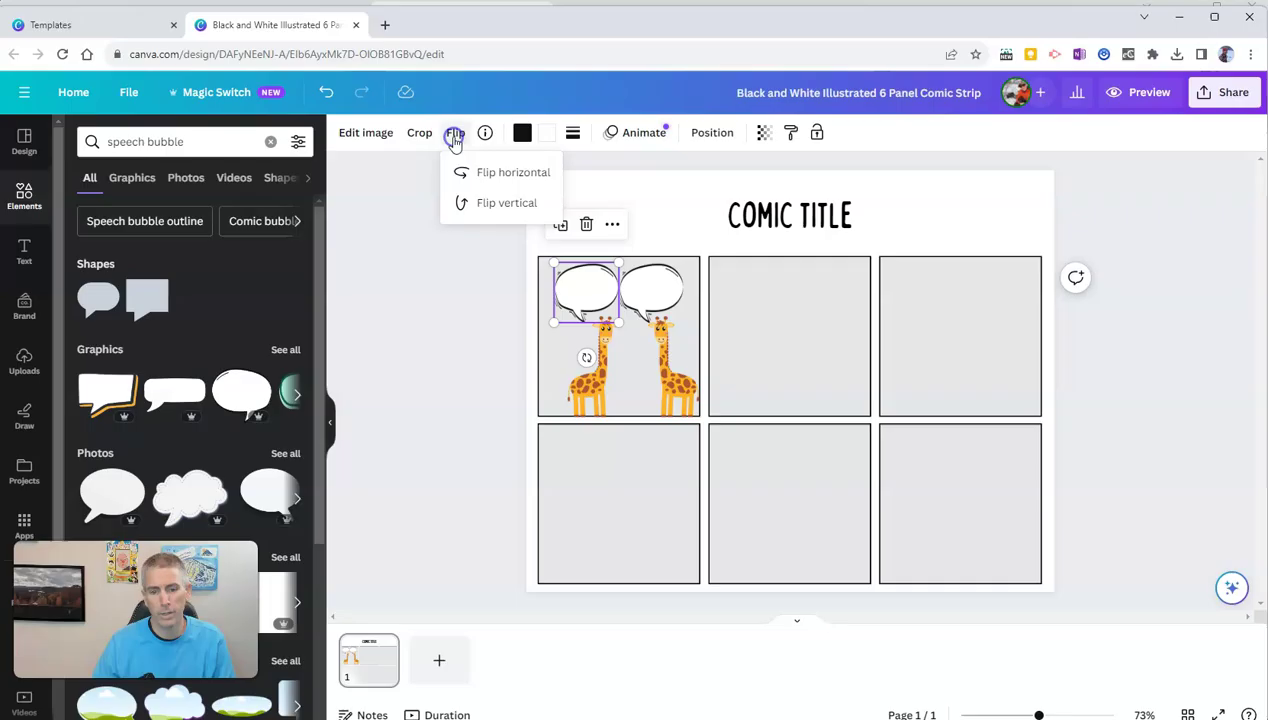
left_click(495, 172)
left_click(577, 290)
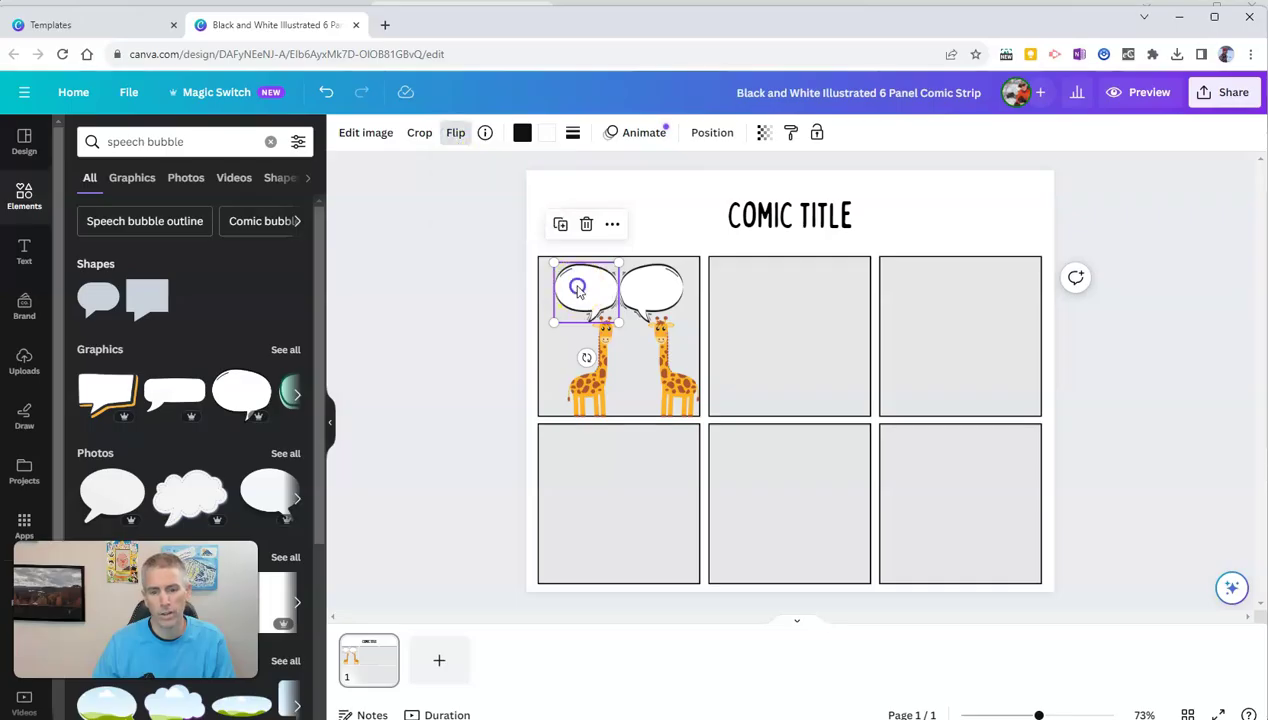
left_click_drag(592, 390, 578, 393)
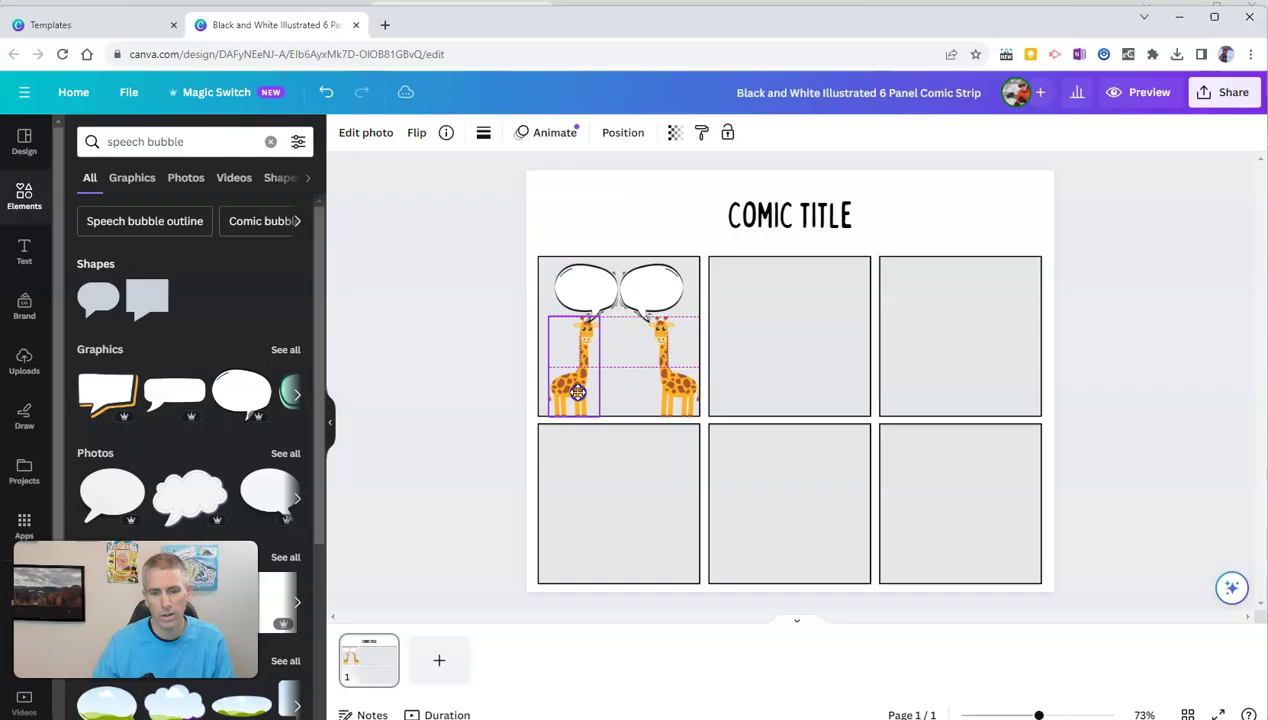
left_click(1160, 420)
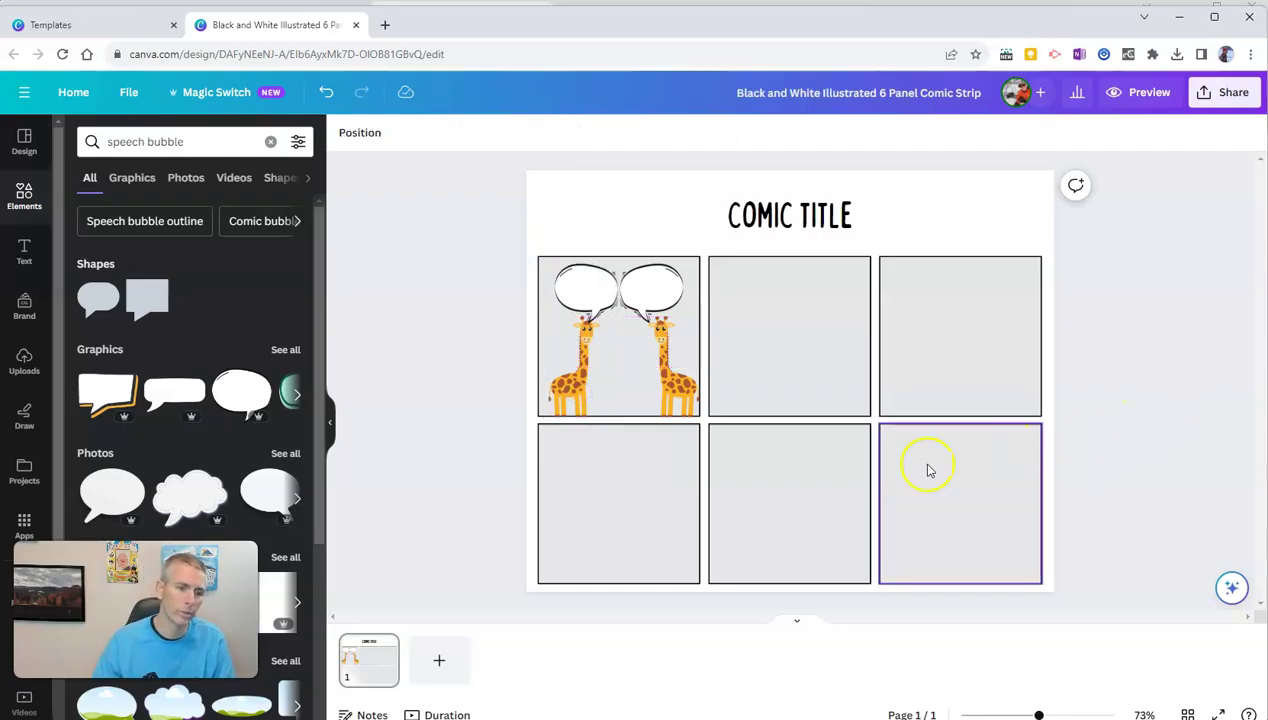
Step: Add a narrow body text box reading 'Did you hear the one about...'
left_click(24, 252)
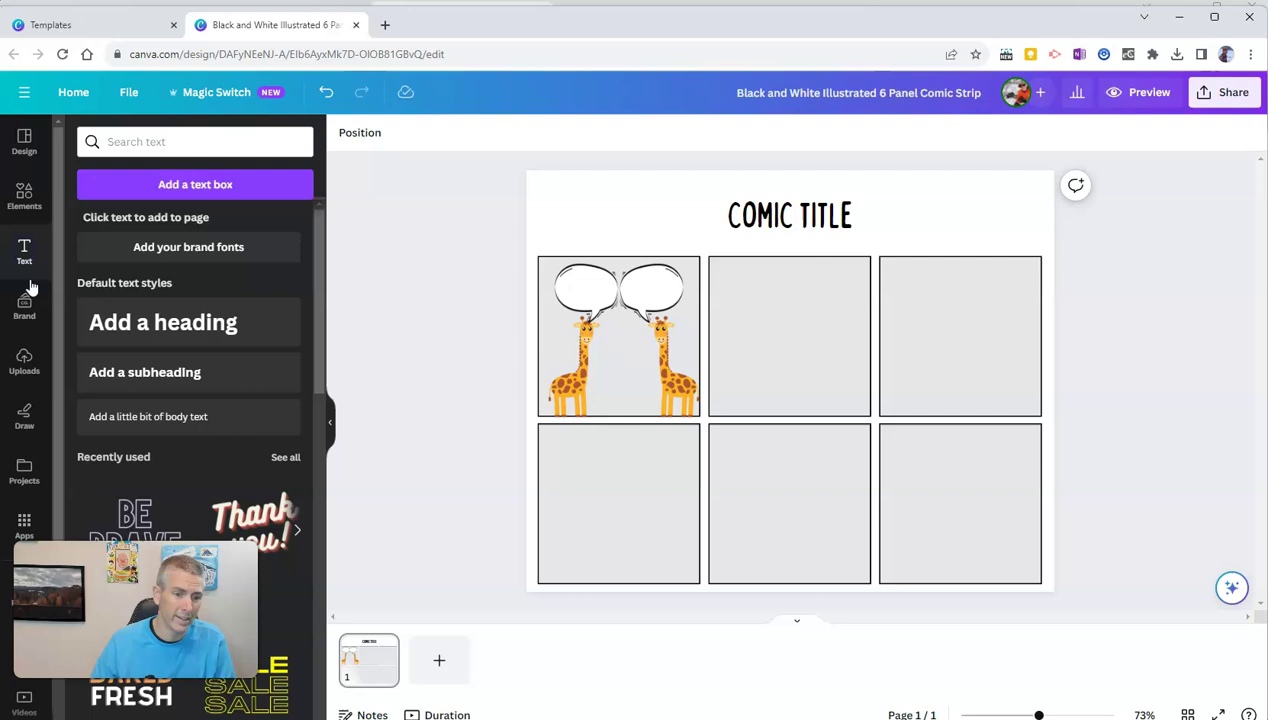
left_click(142, 417)
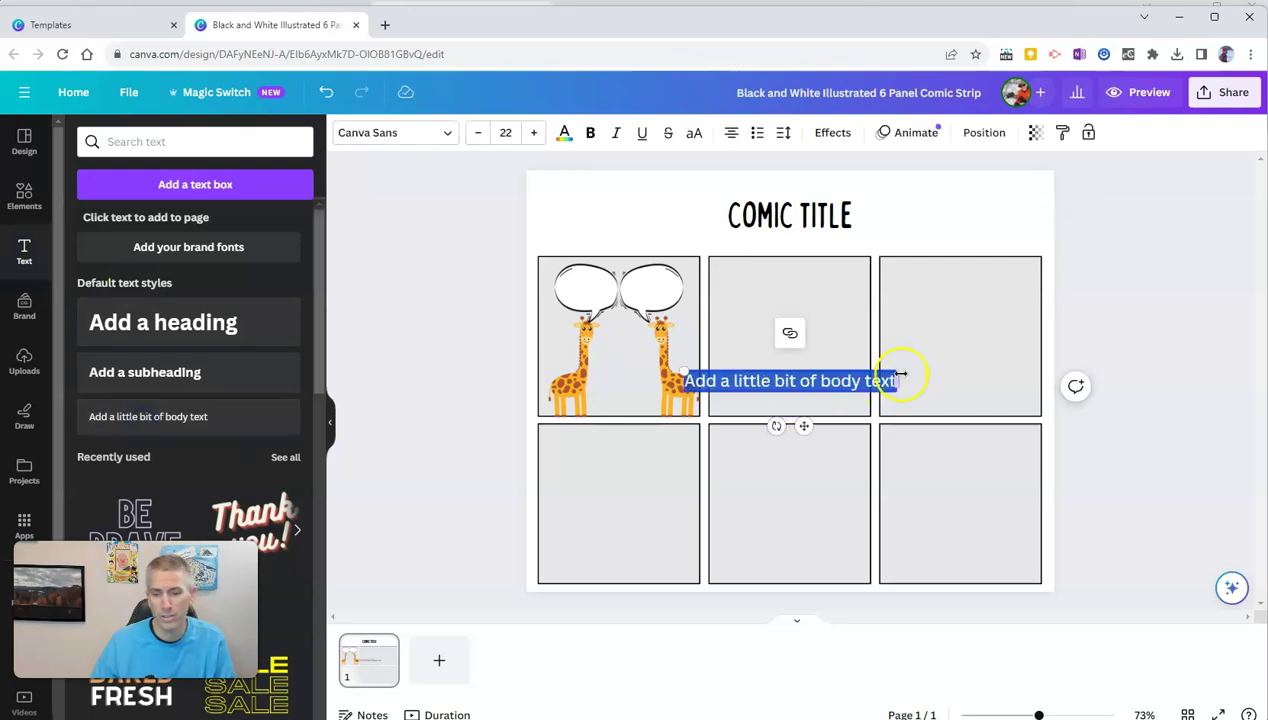
left_click_drag(898, 381, 789, 424)
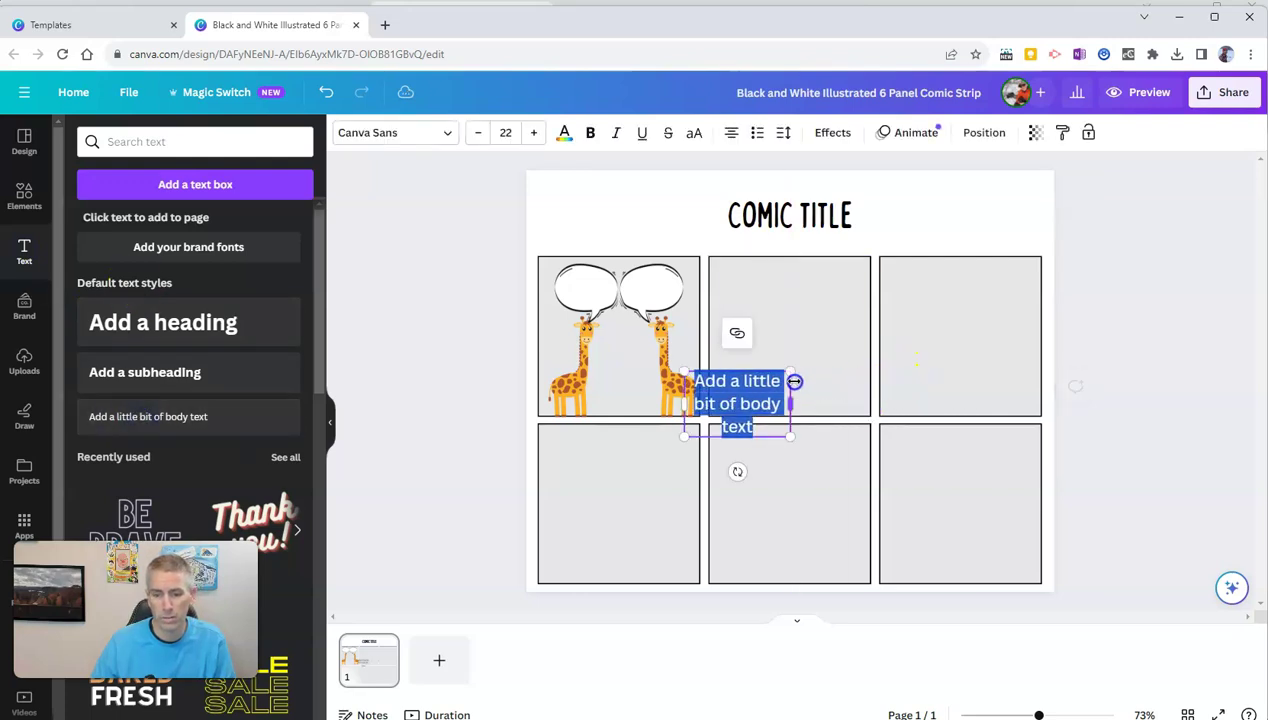
type("H")
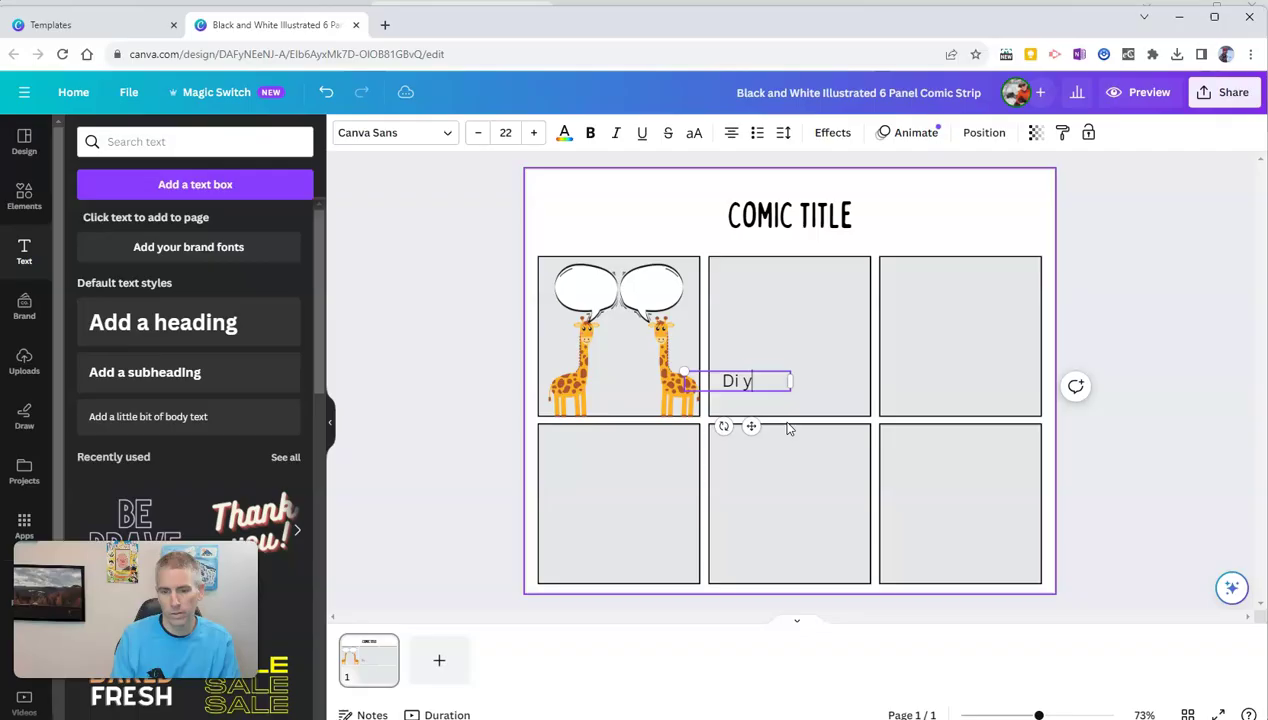
type("r th")
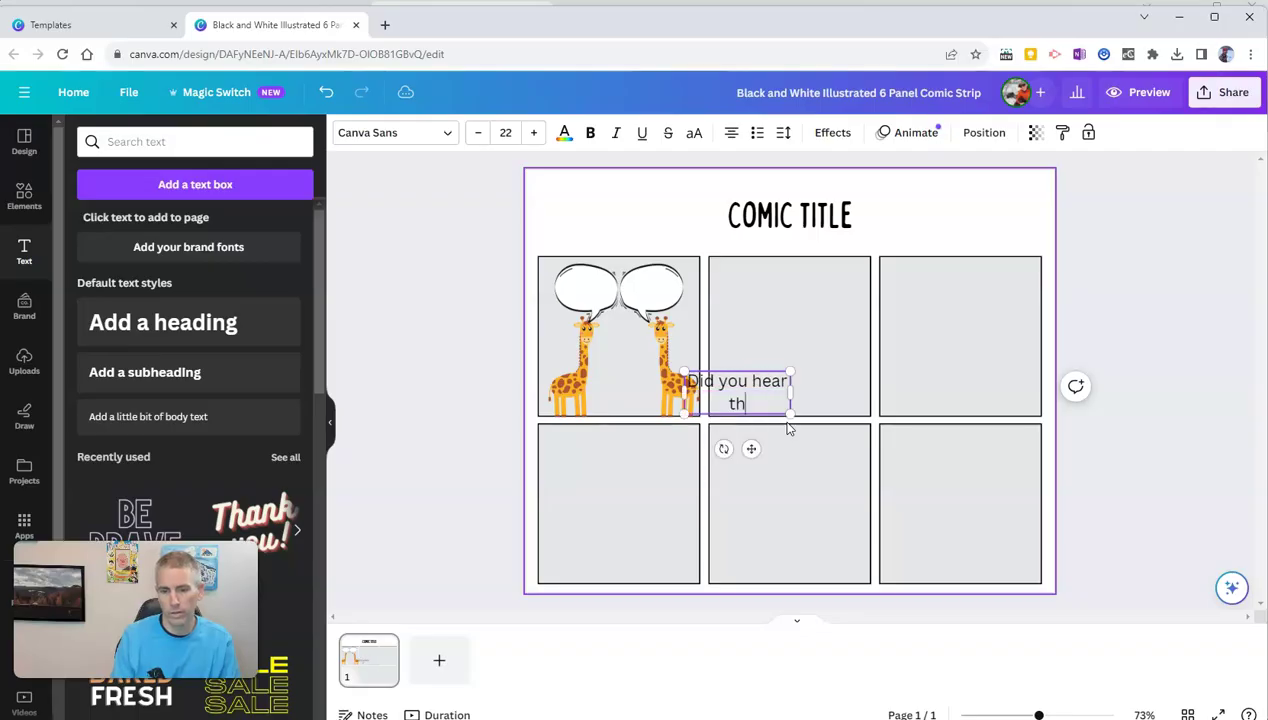
type("e one about...")
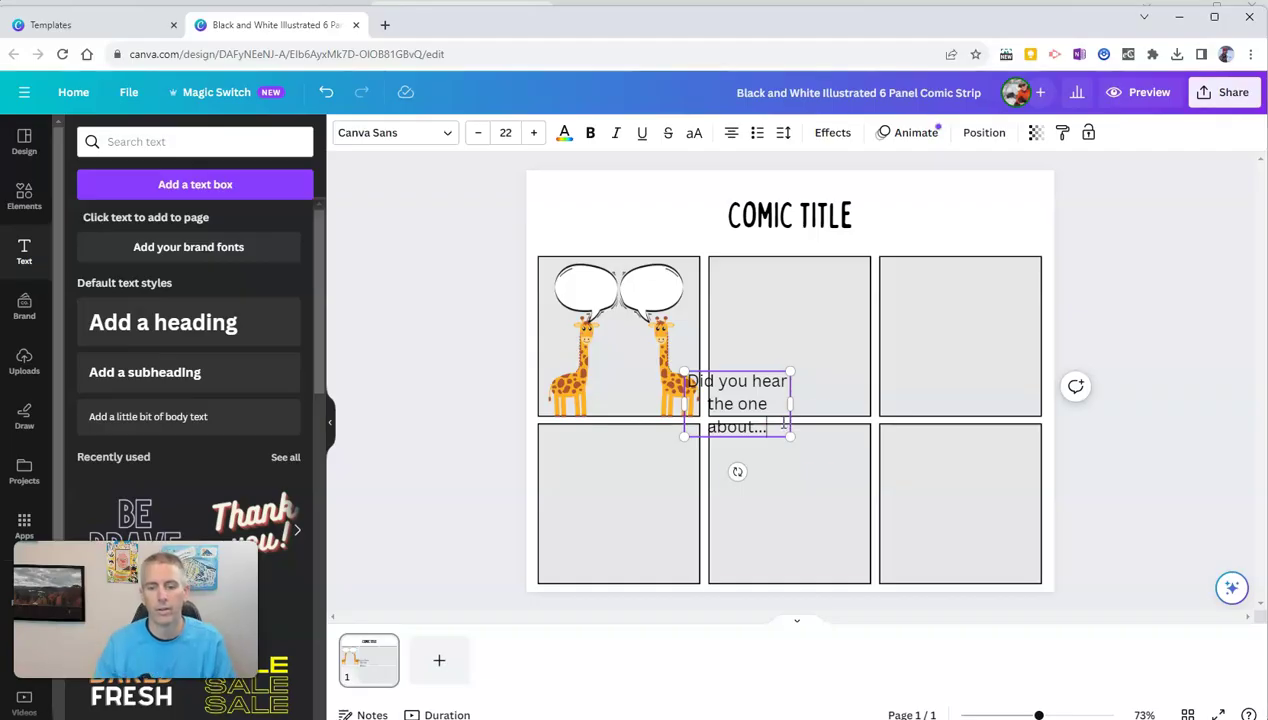
left_click(752, 370)
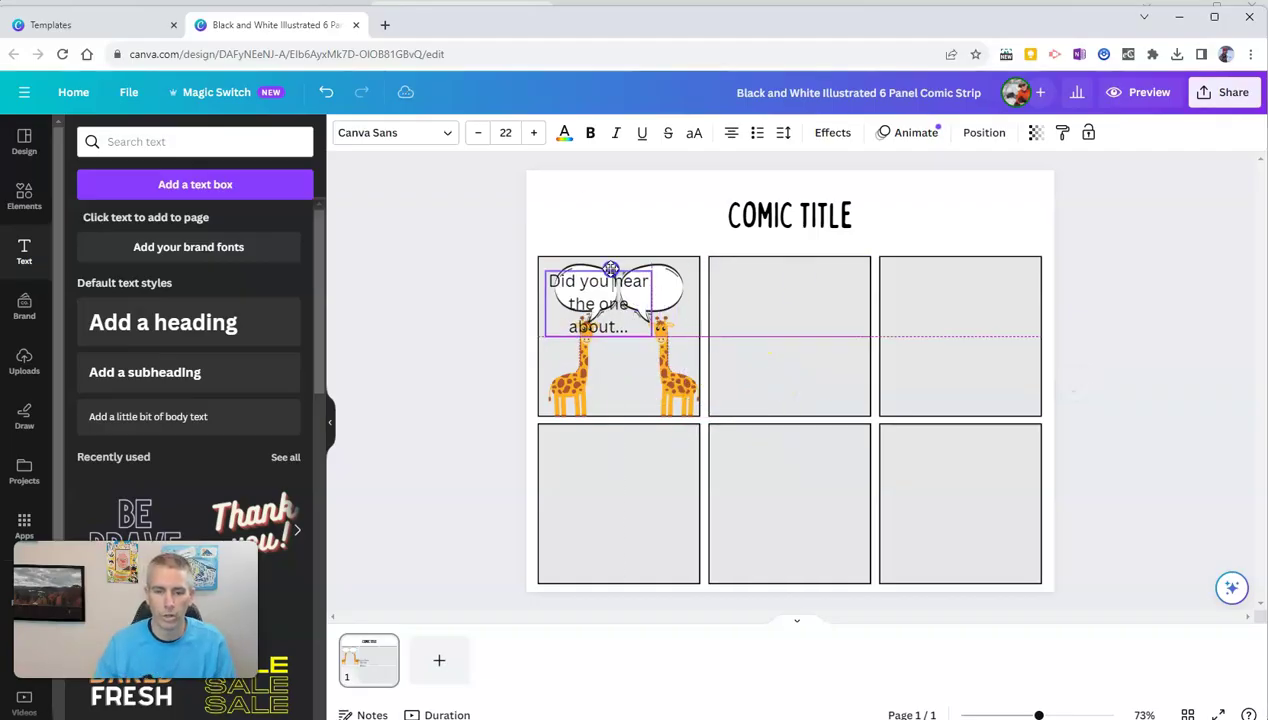
Step: Shrink the text and place it inside the left giraffe's speech bubble
left_click_drag(752, 372, 606, 252)
mouse_move(646, 320)
left_mouse_down()
mouse_move(586, 290)
mouse_move(589, 272)
left_mouse_up()
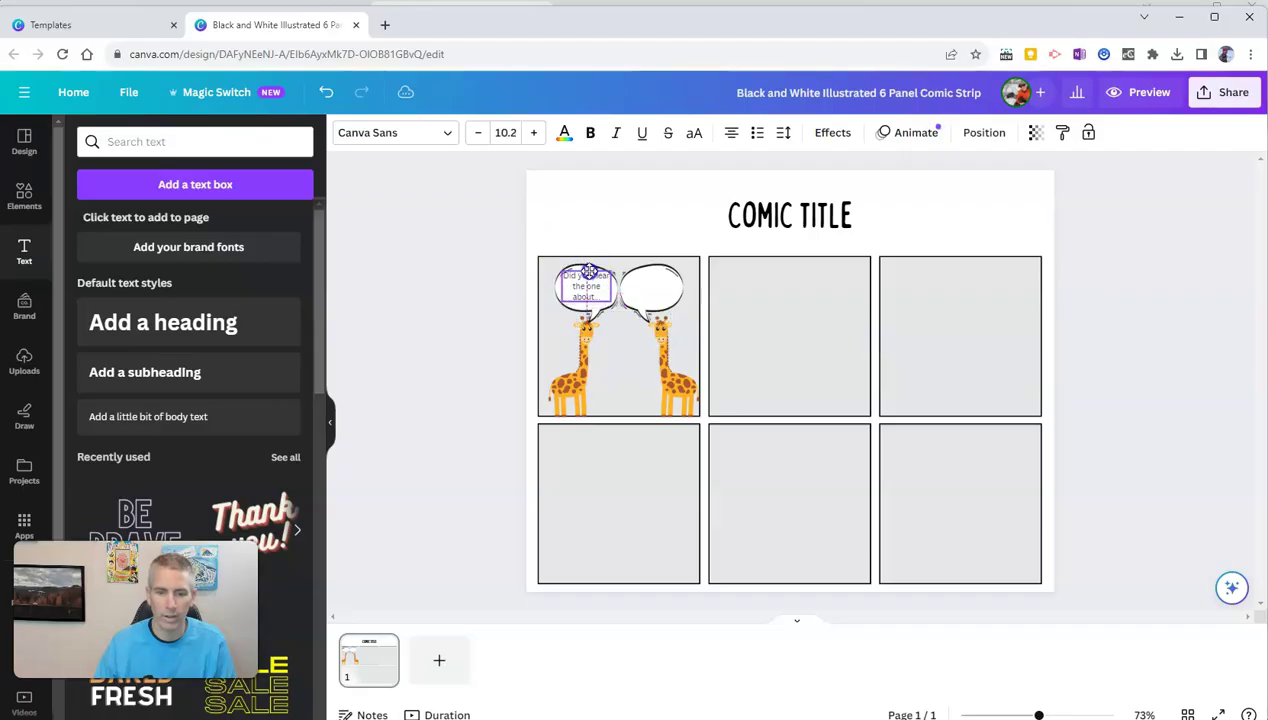
left_click_drag(589, 272, 591, 280)
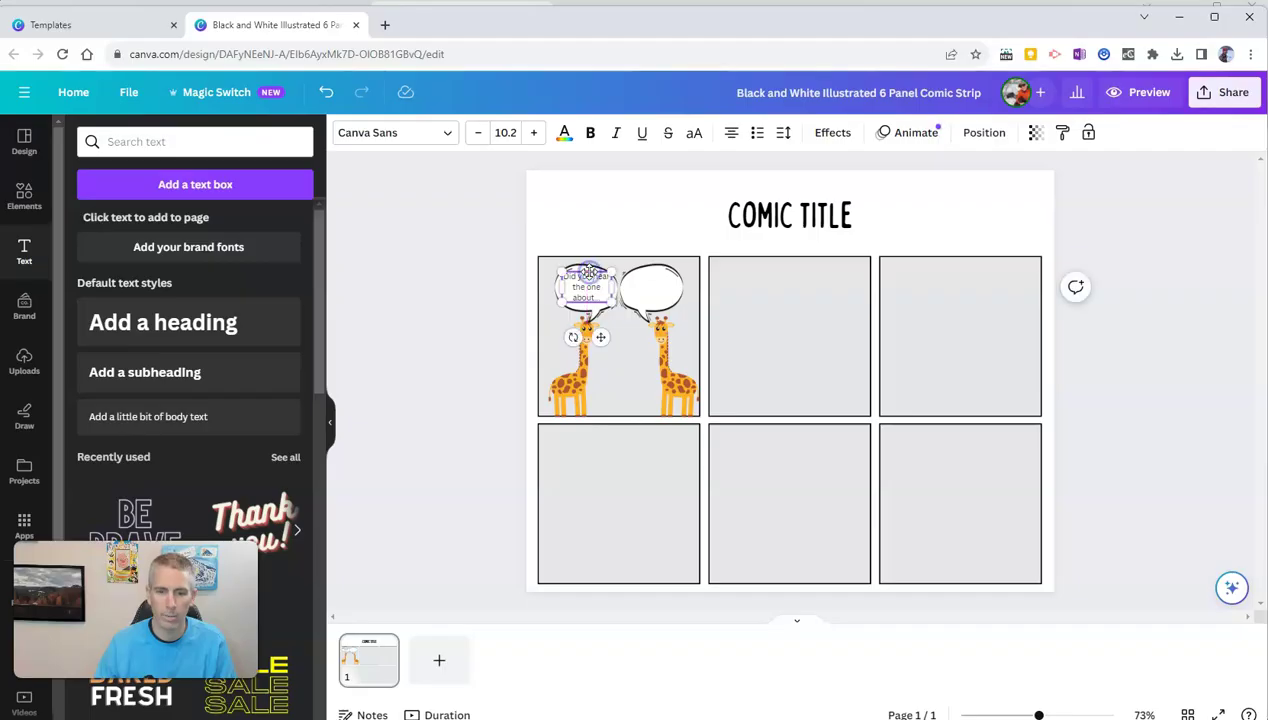
key("ctrl+a")
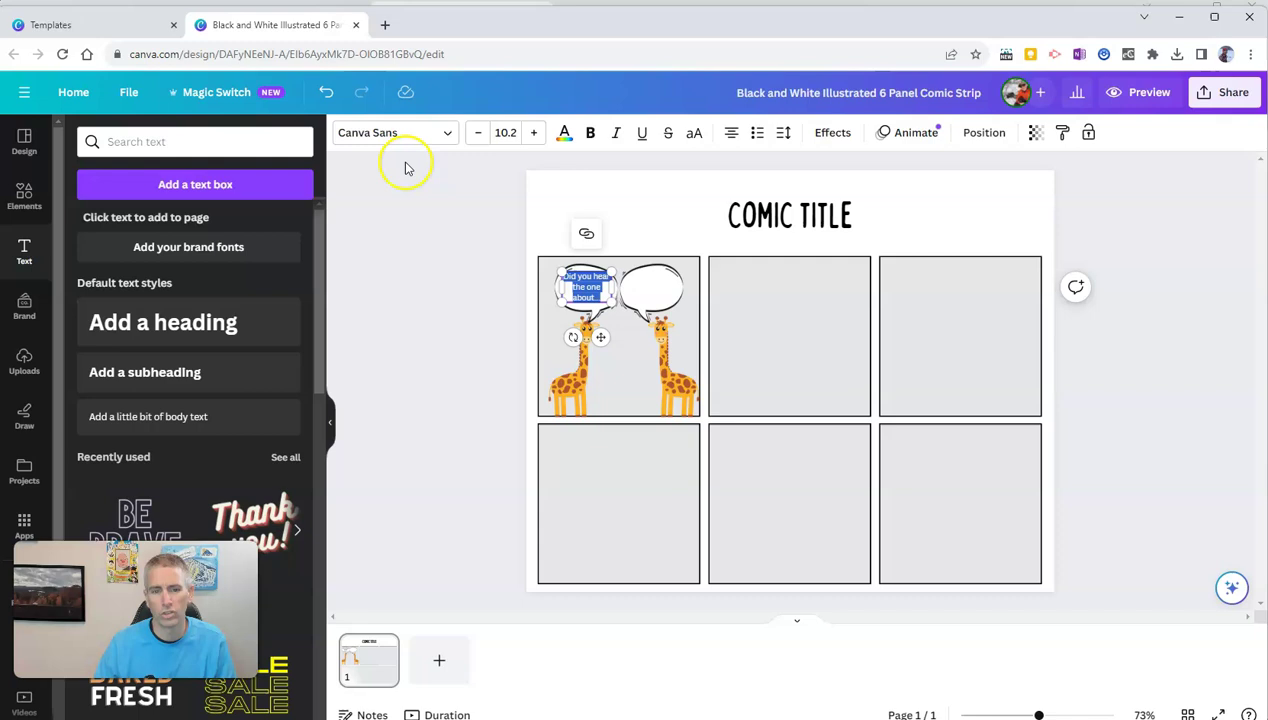
Step: Set the bubble text to bold Glacial Indifference at size 11.2
left_click(433, 140)
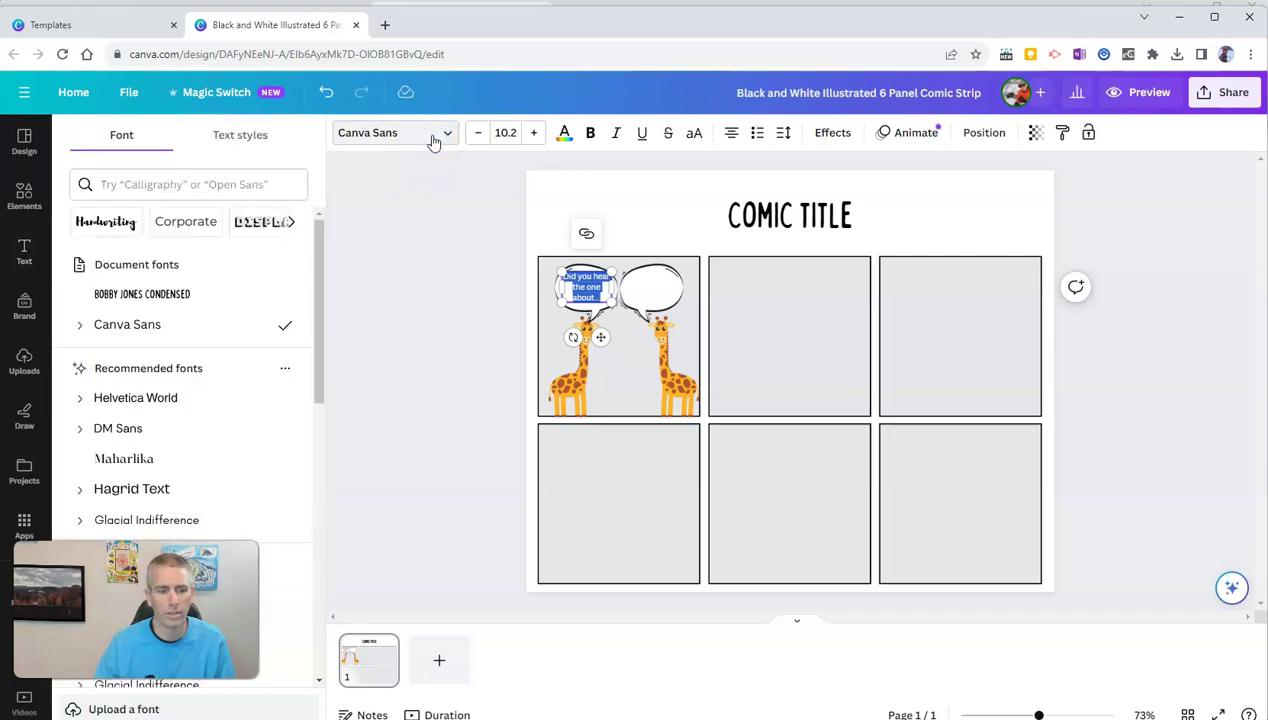
scroll(208, 428, "down", 1)
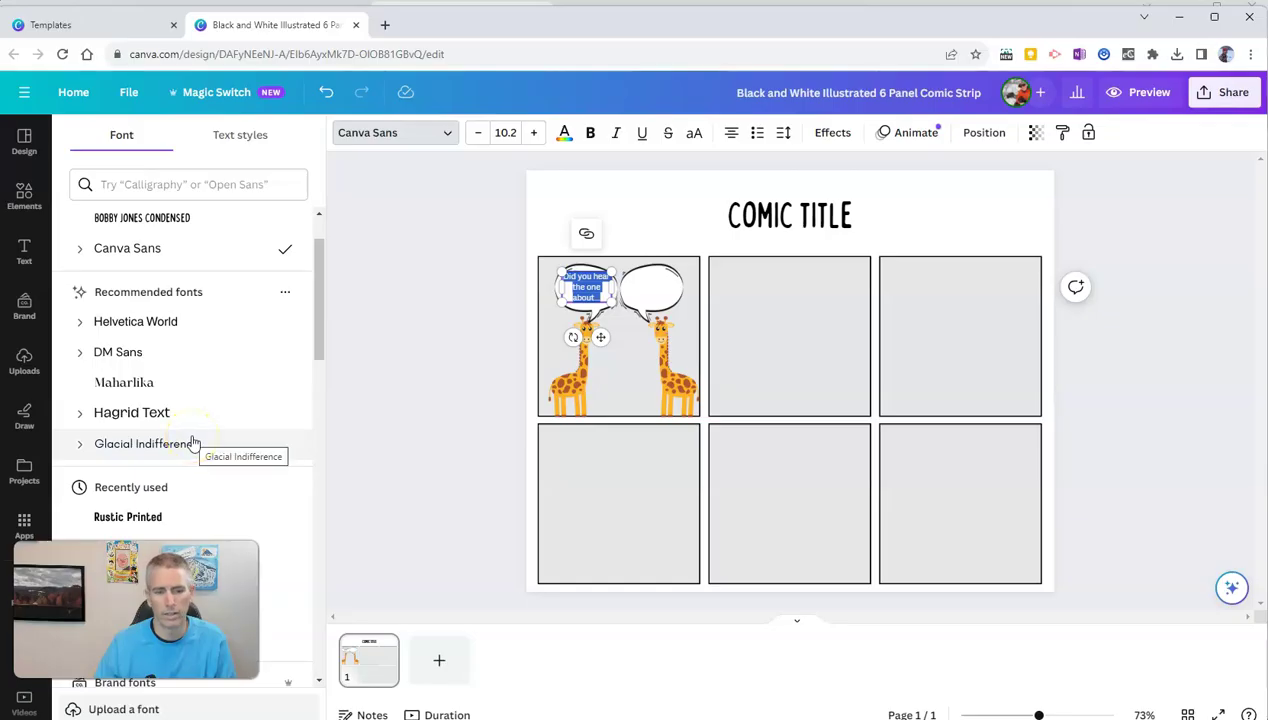
left_click(194, 443)
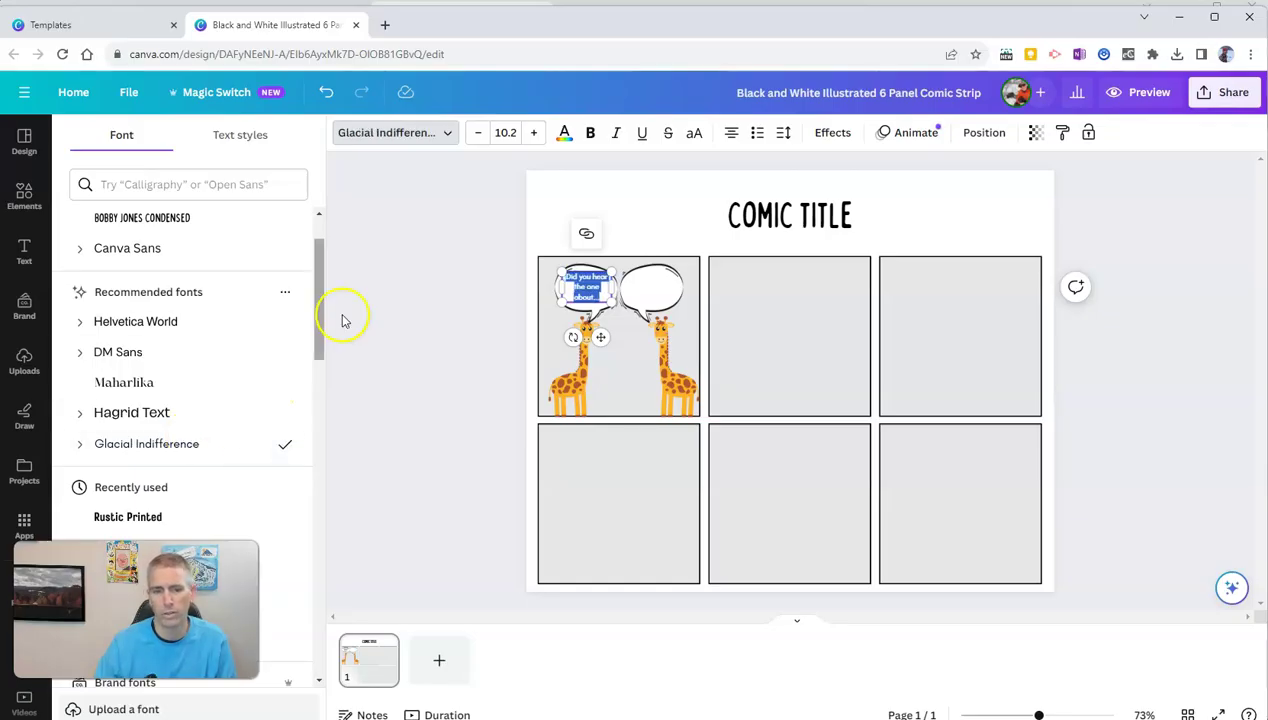
left_click(590, 134)
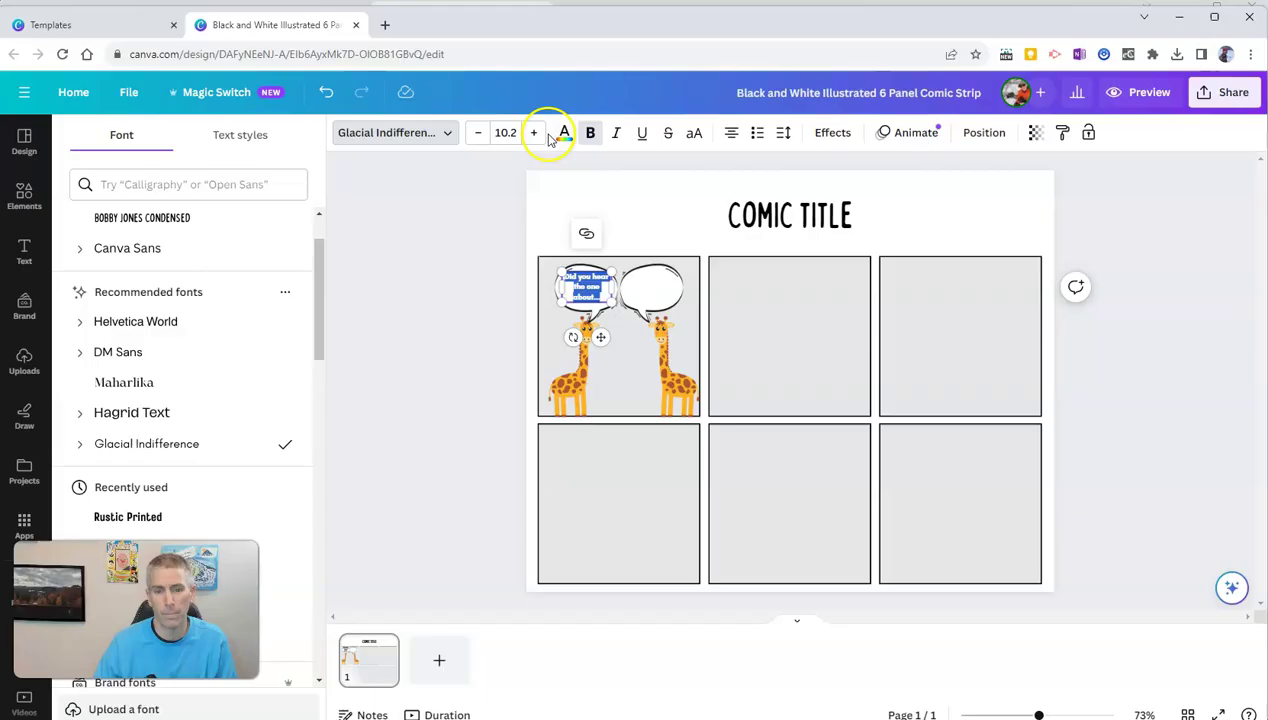
left_click(534, 133)
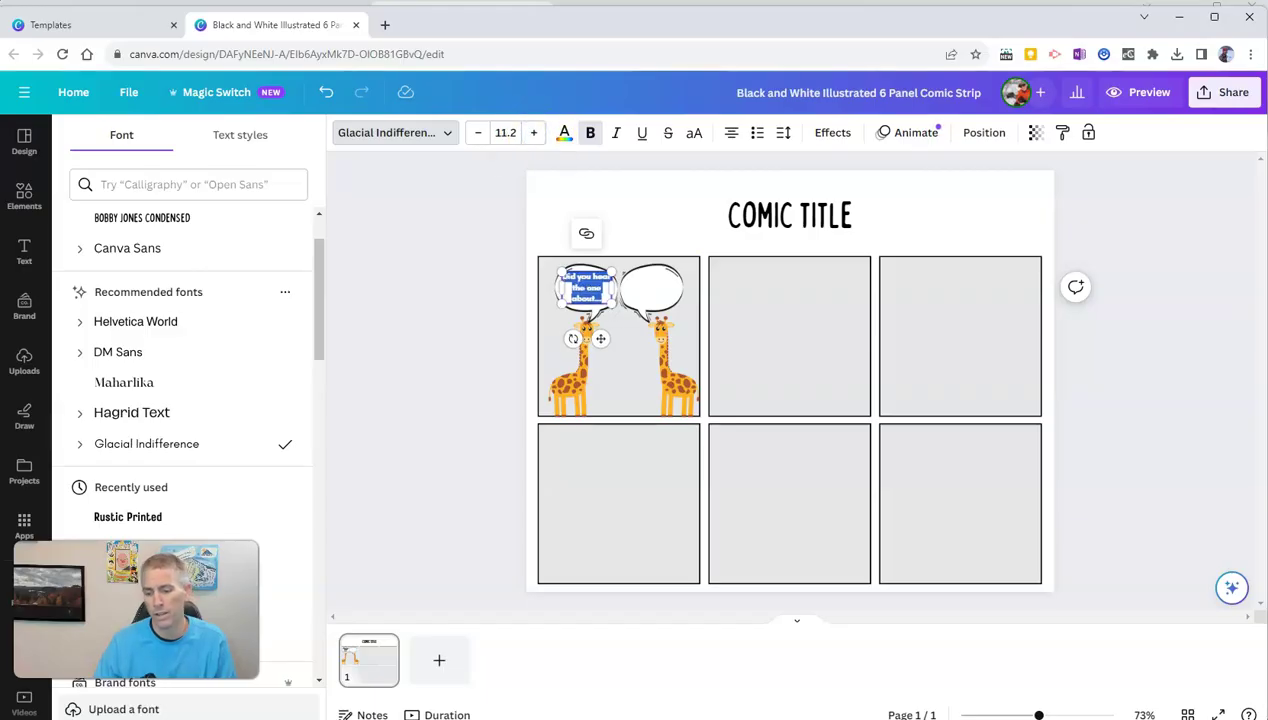
left_click(476, 353)
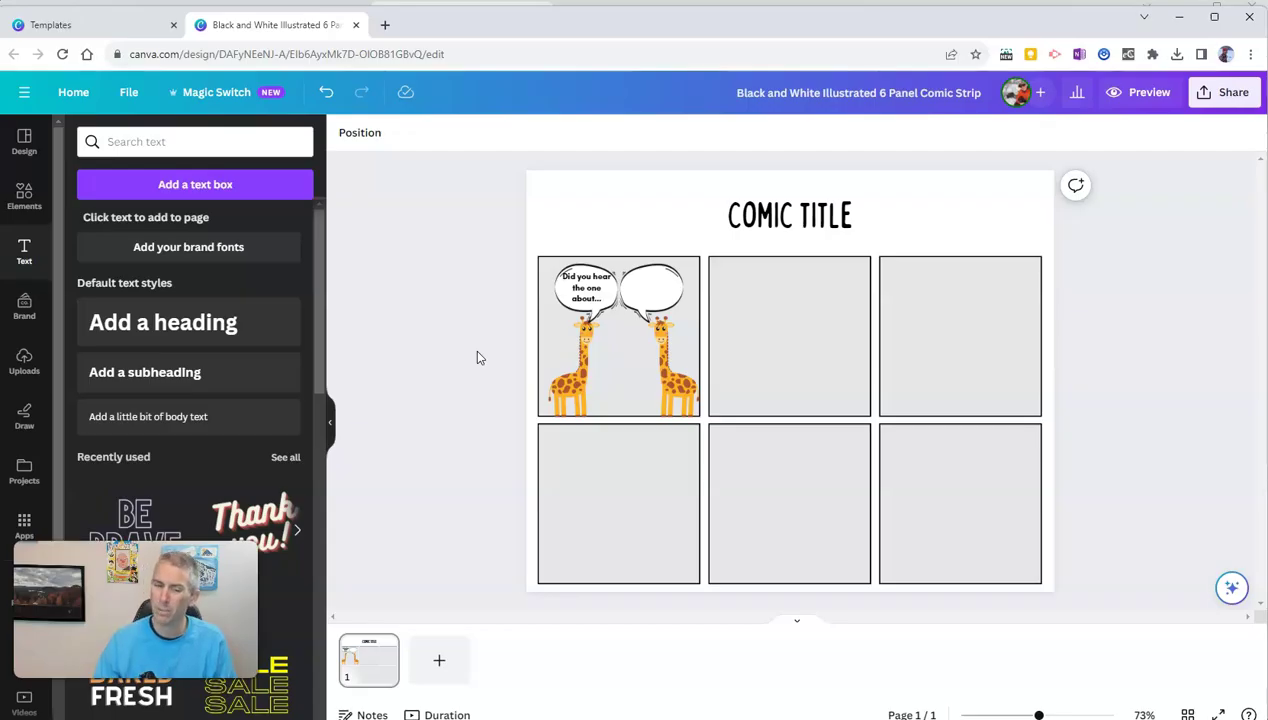
left_click(590, 295)
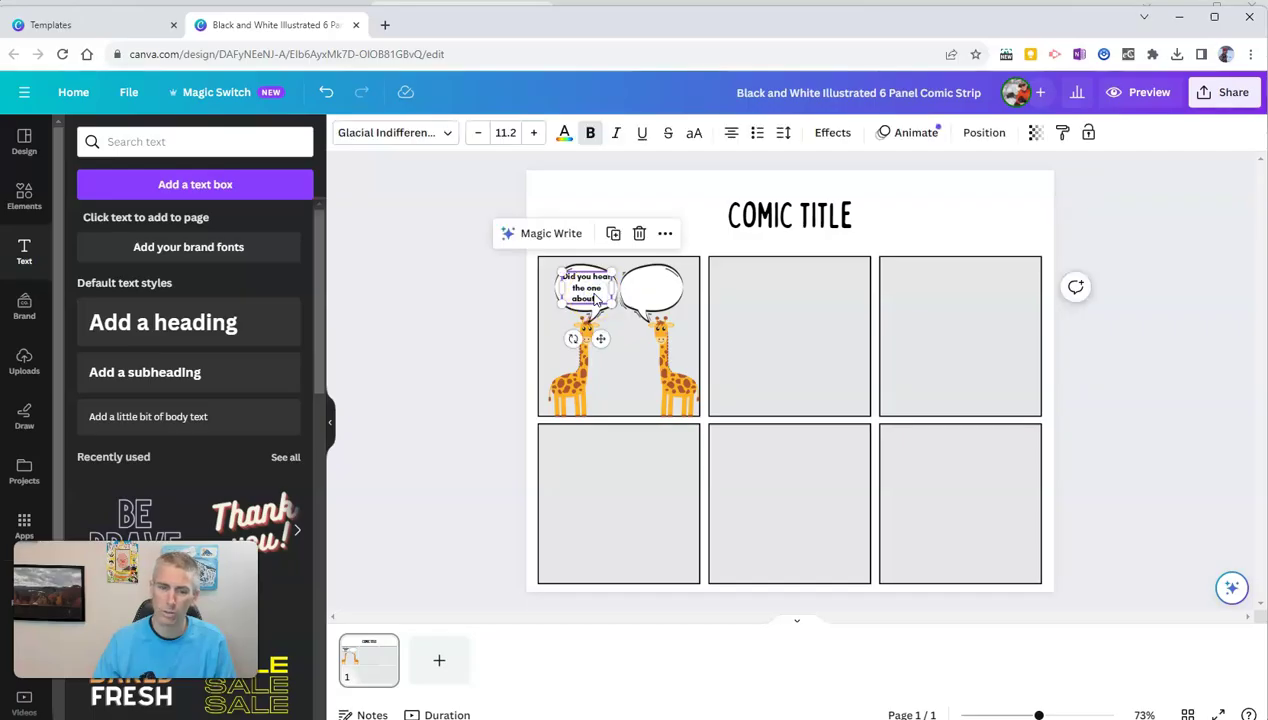
left_click(475, 328)
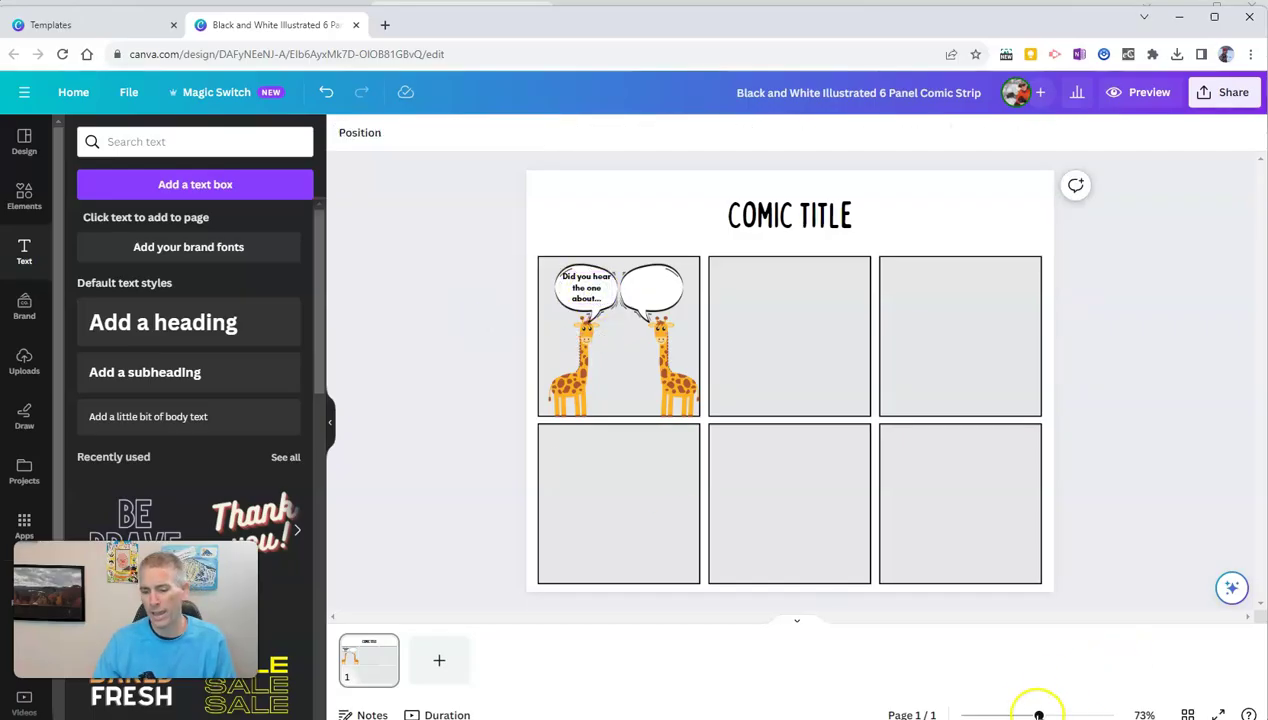
Step: Replace the 'COMIC TITLE' heading text with 'TALKING GIRAFFES'
left_click_drag(1038, 715, 1058, 715)
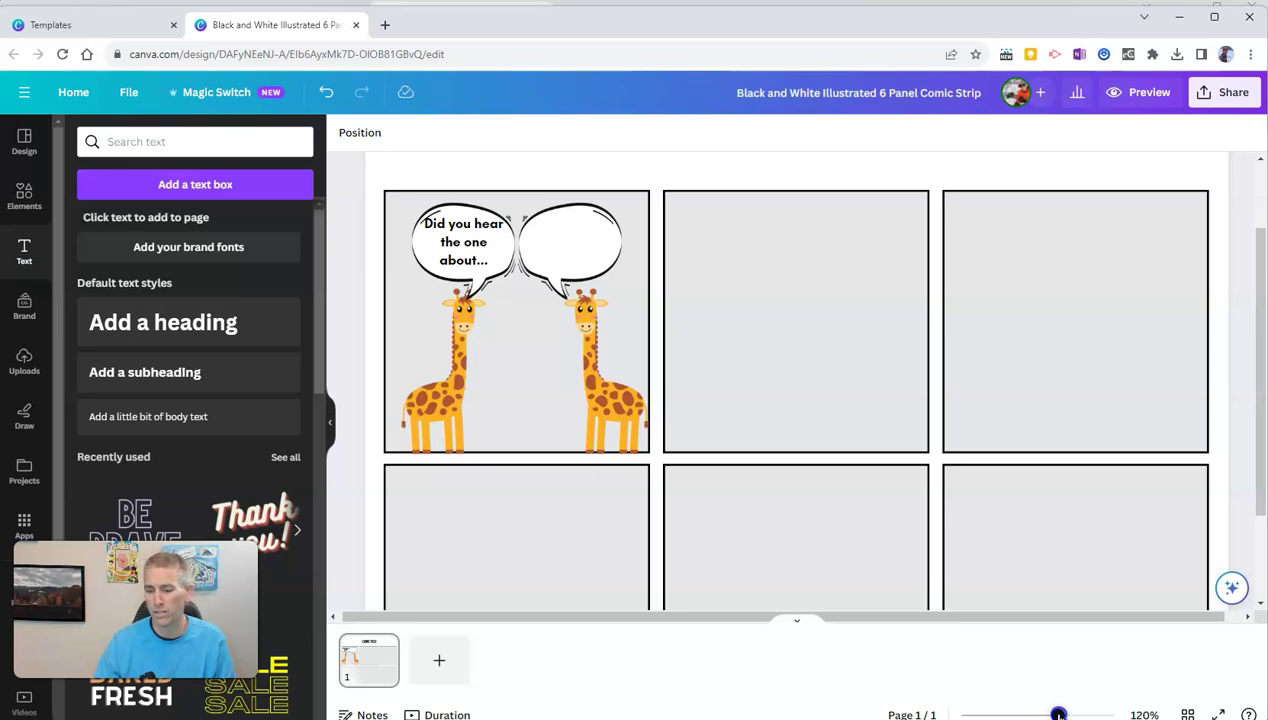
left_click_drag(1058, 715, 1041, 715)
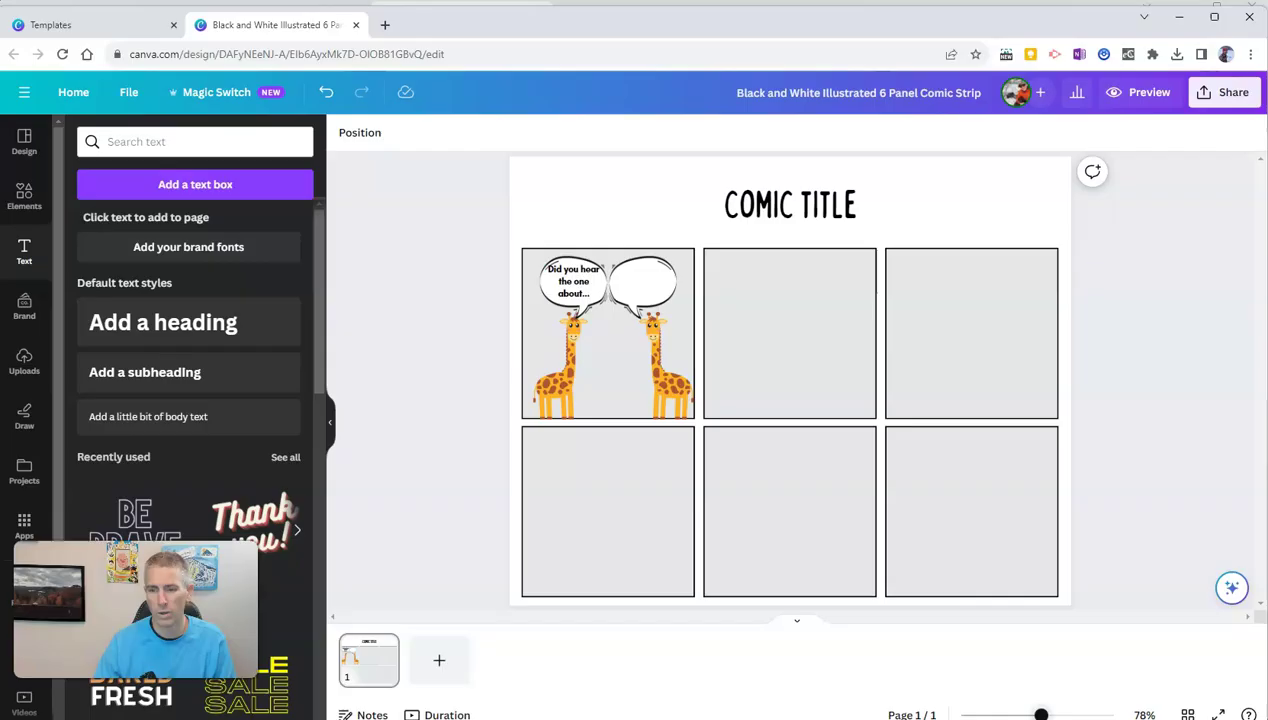
left_click(785, 205)
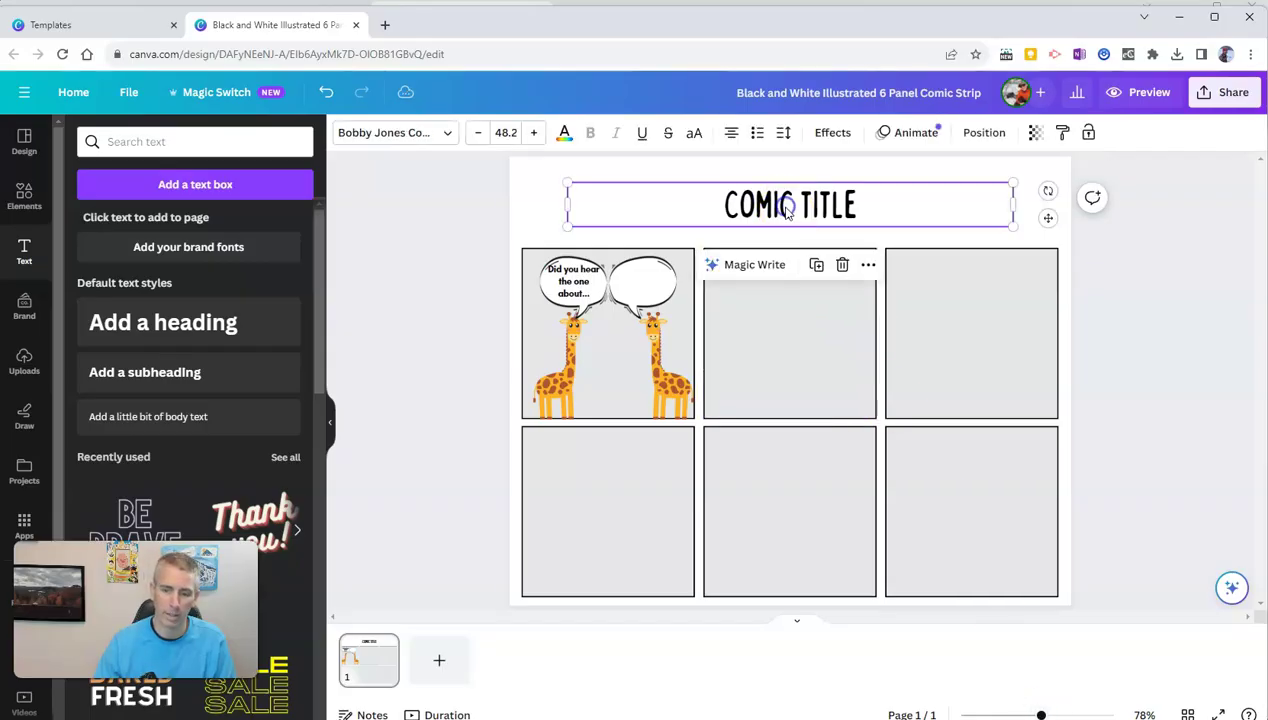
double_click(787, 206)
triple_click(787, 206)
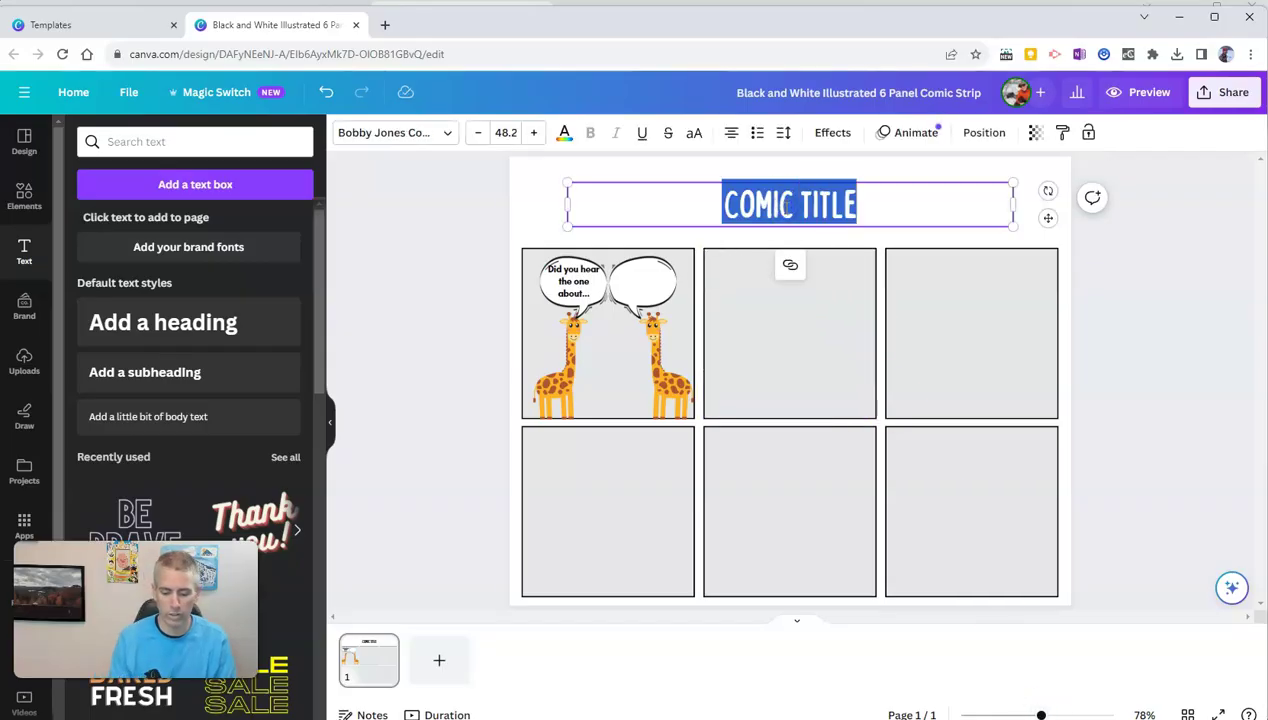
key("BackSpace")
type("TALKING")
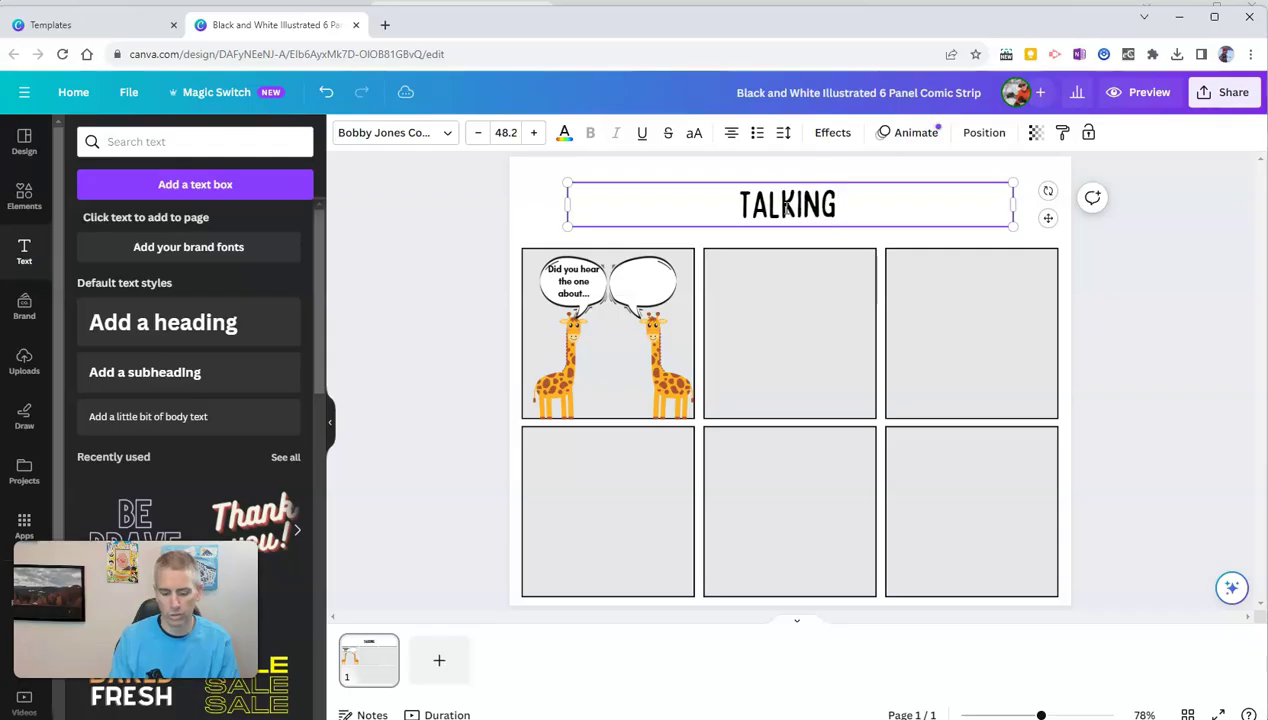
type(" GIR")
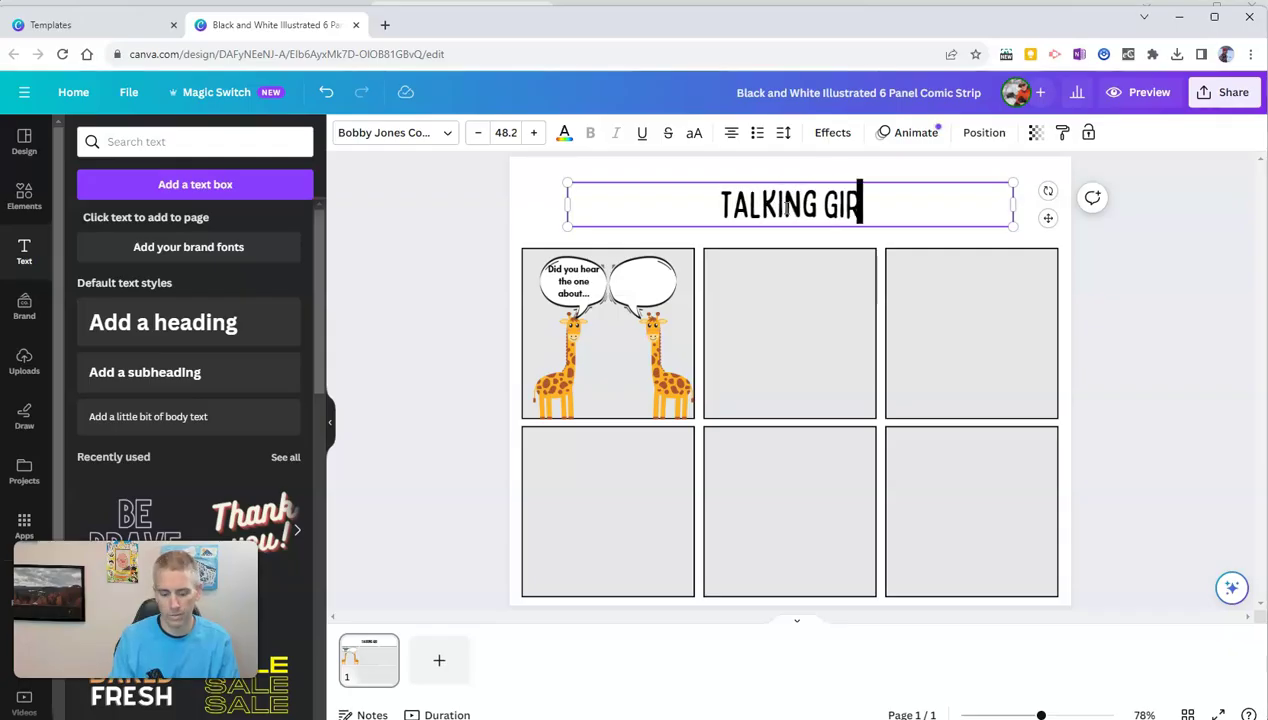
type("AFFES")
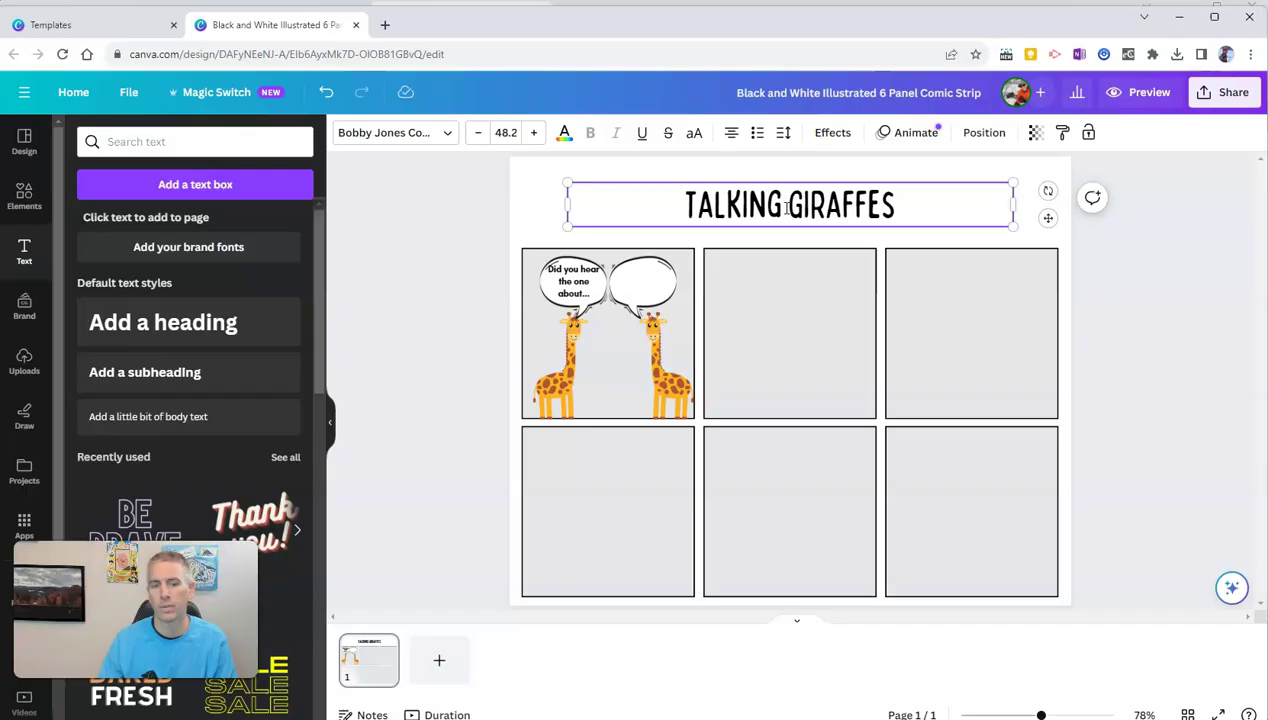
Step: Set the page background to black, after briefly trying green
left_click(534, 182)
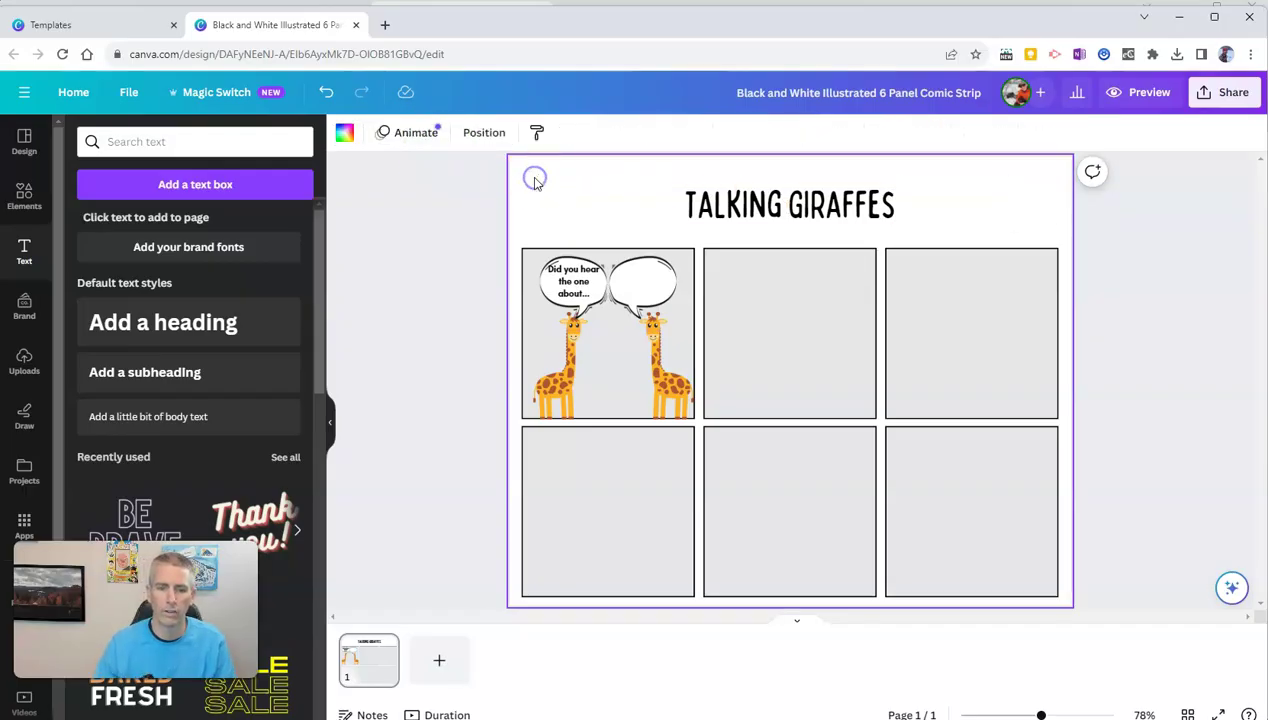
left_click(344, 132)
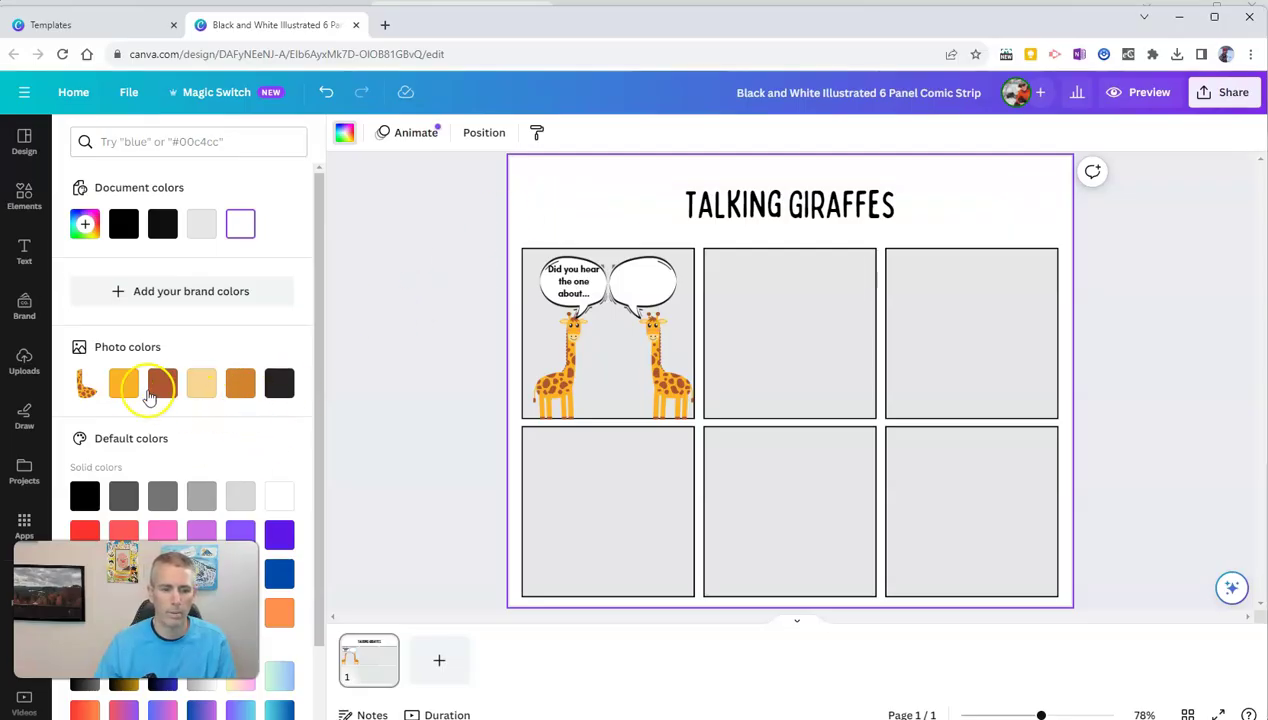
scroll(200, 425, "down", 2)
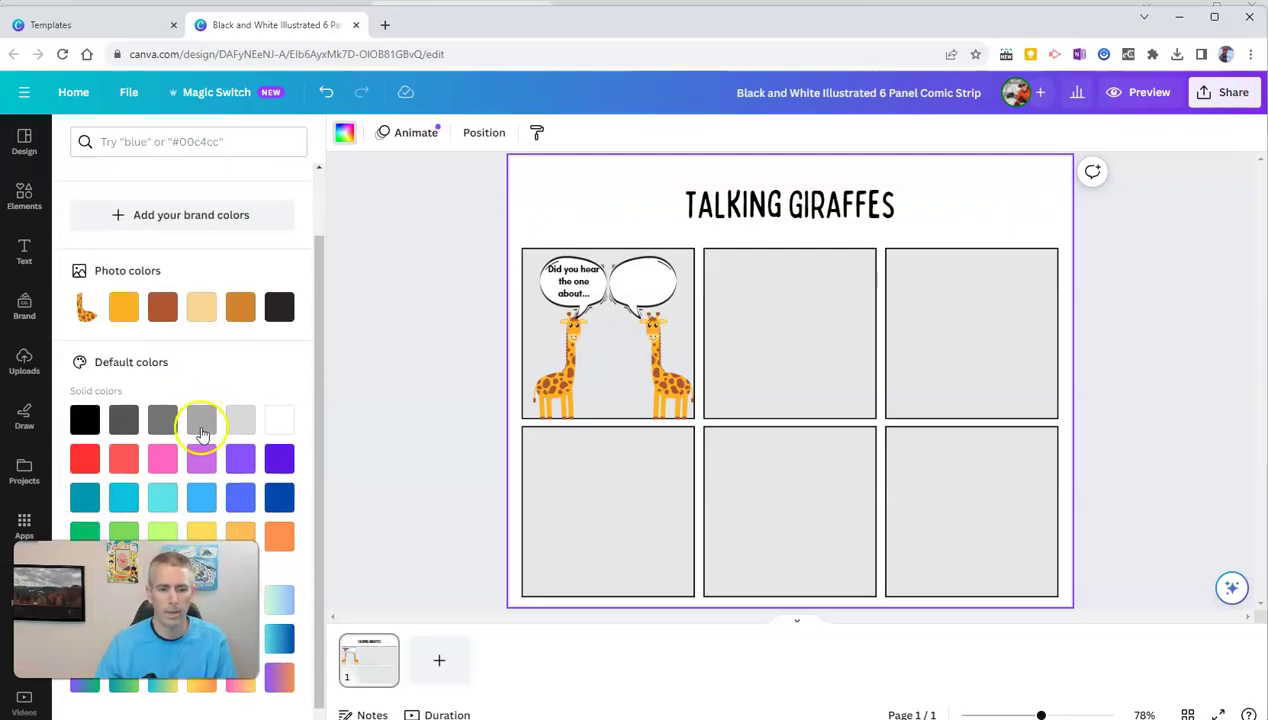
left_click(86, 524)
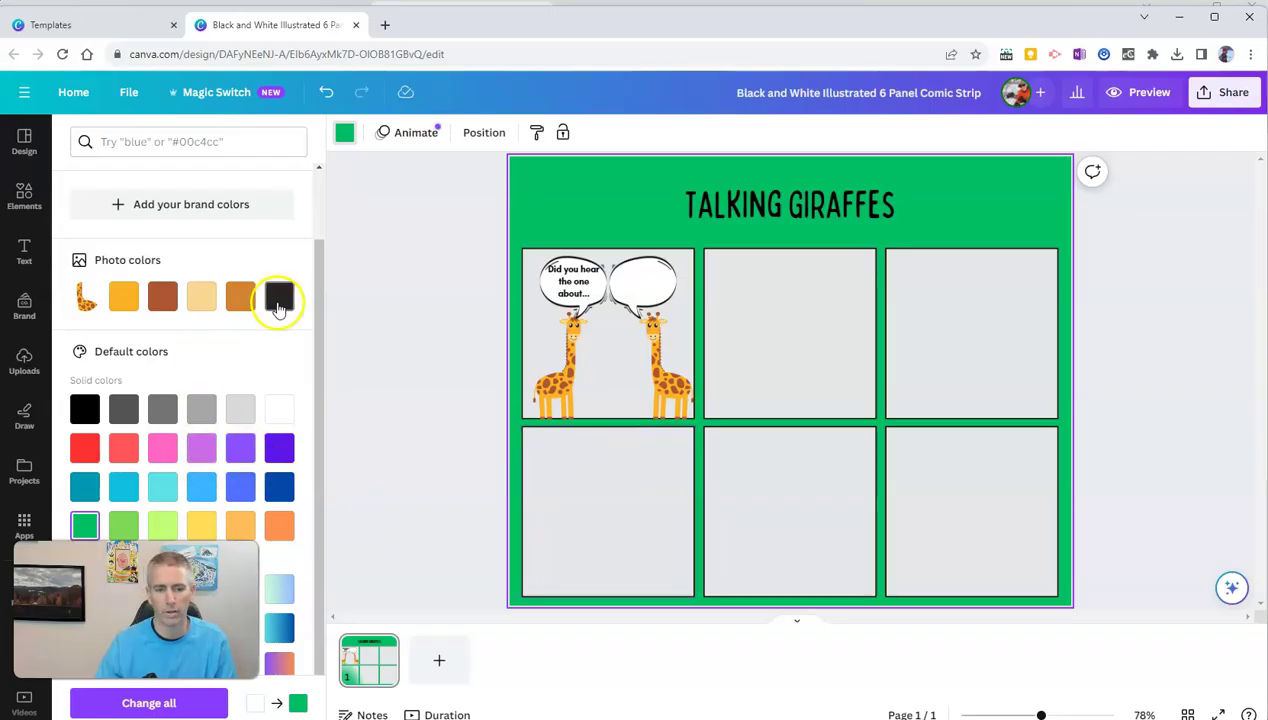
left_click(279, 298)
Step: Colour the 'TALKING GIRAFFES' heading orange
double_click(784, 204)
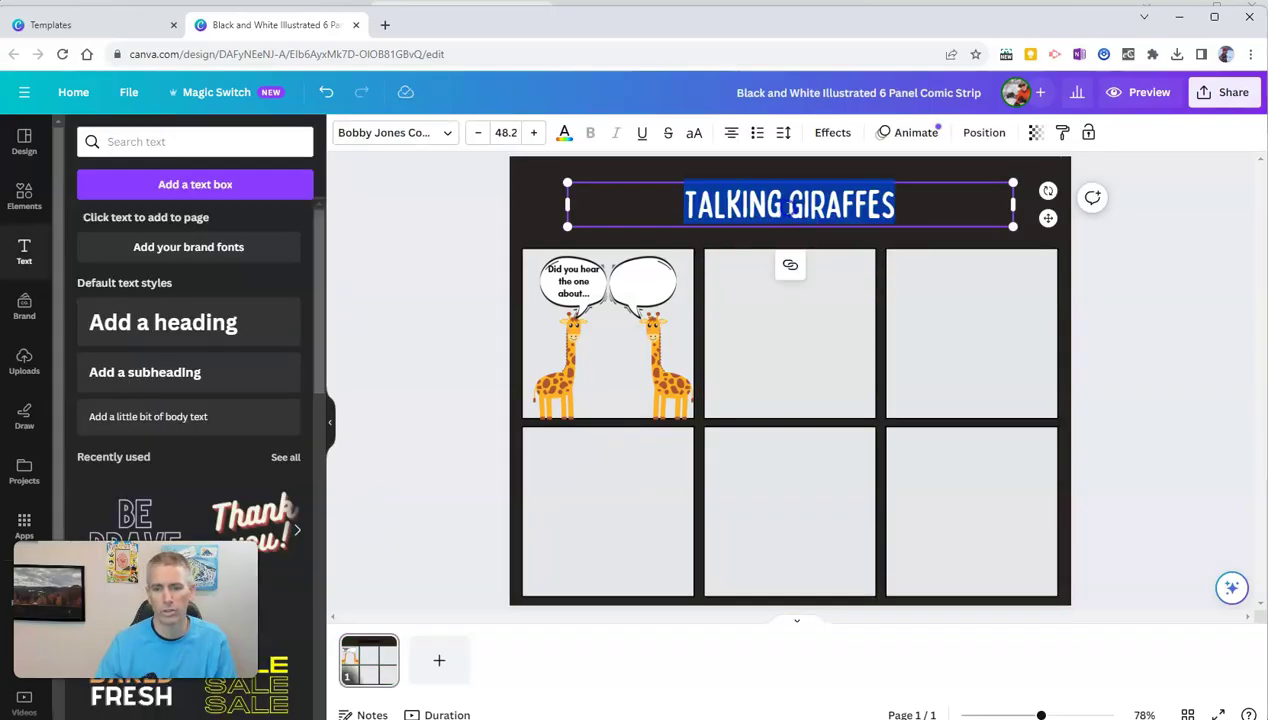
left_click(564, 134)
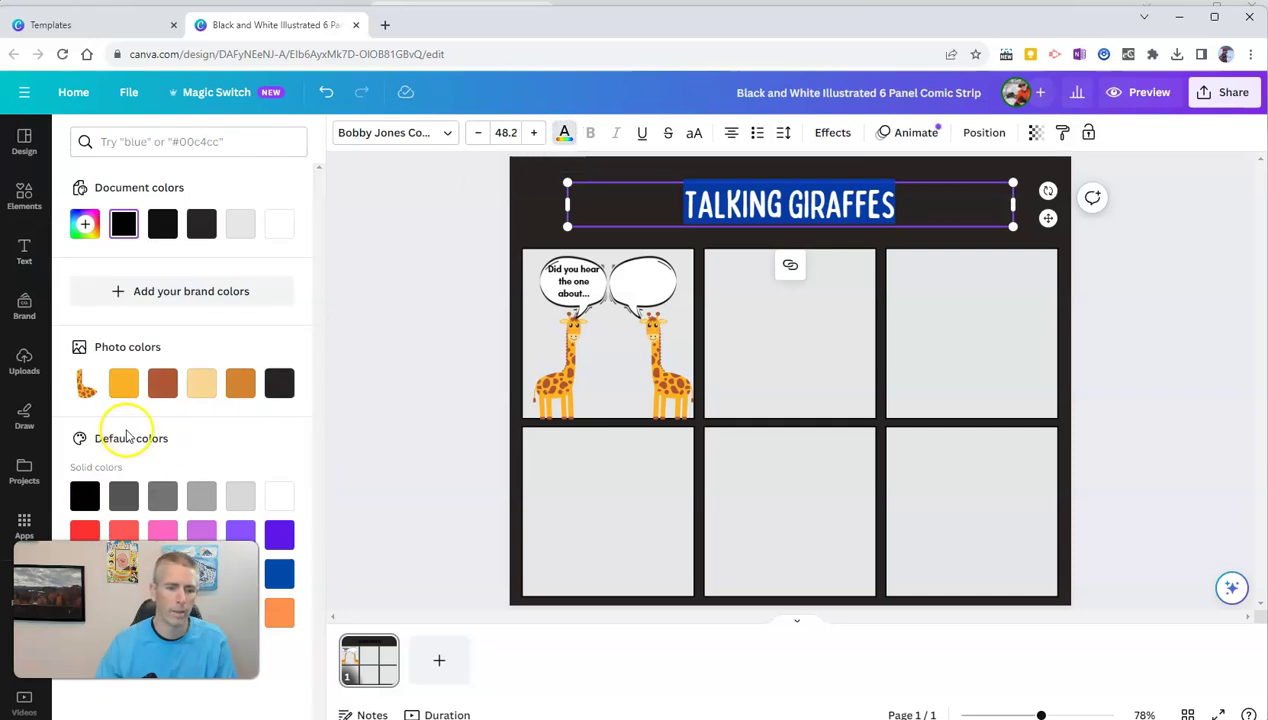
left_click(124, 383)
left_click(490, 244)
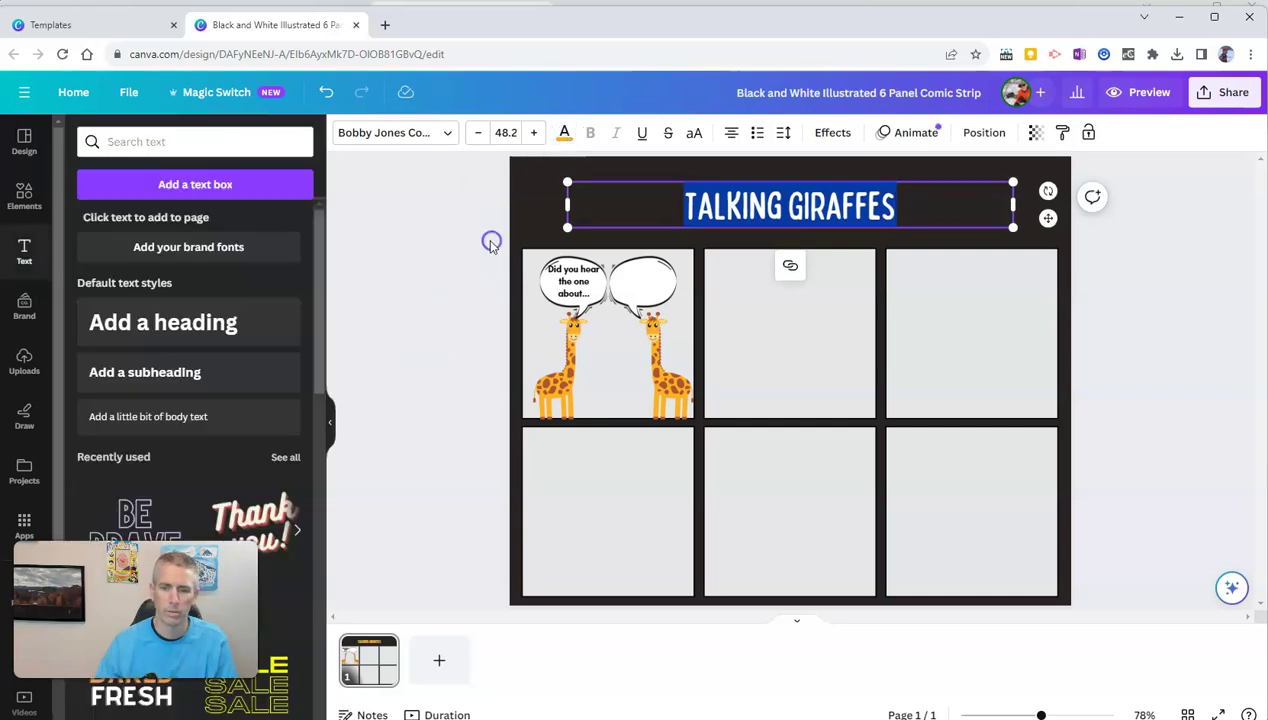